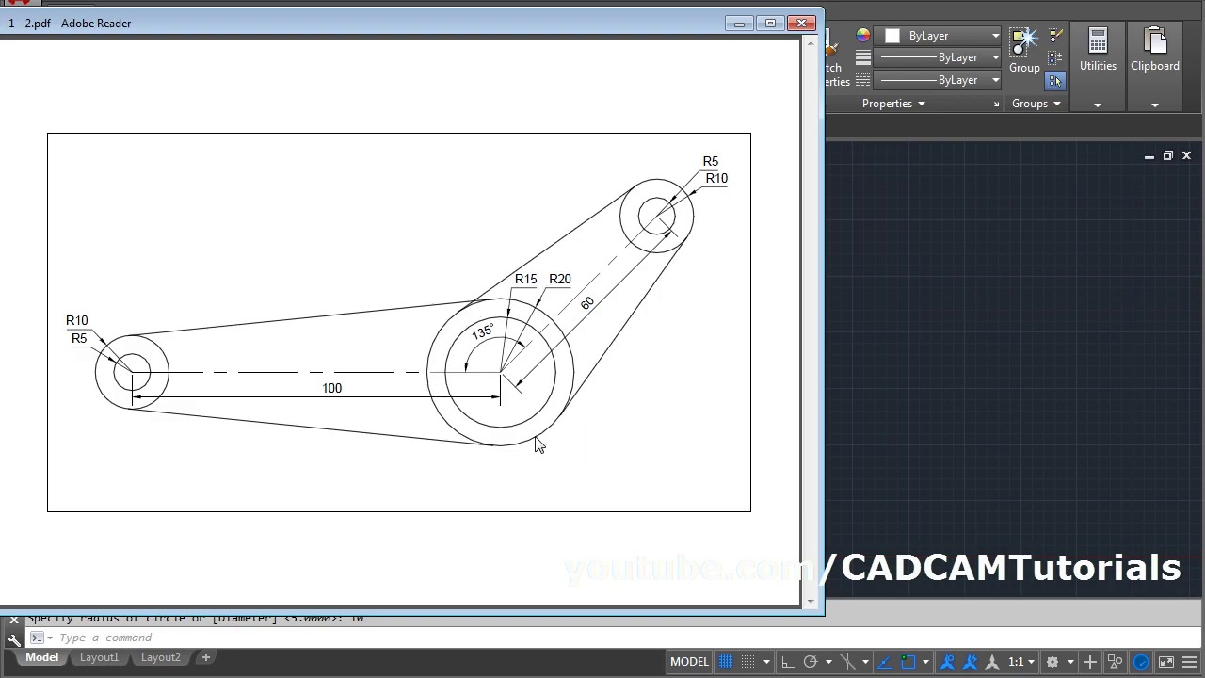
Bring the AutoCAD drawing with the line triangle and circles back in front of Adobe Reader
click(983, 371)
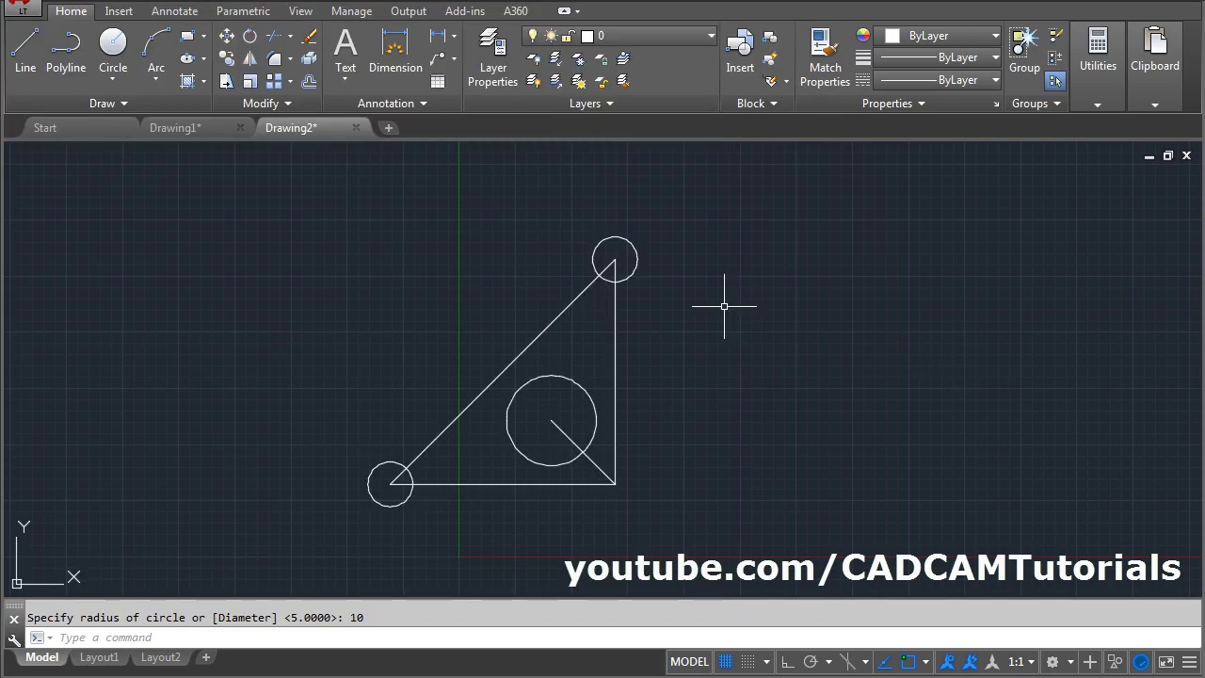
Start a new blank drawing with limits from 0,0 to 200,200
click(390, 128)
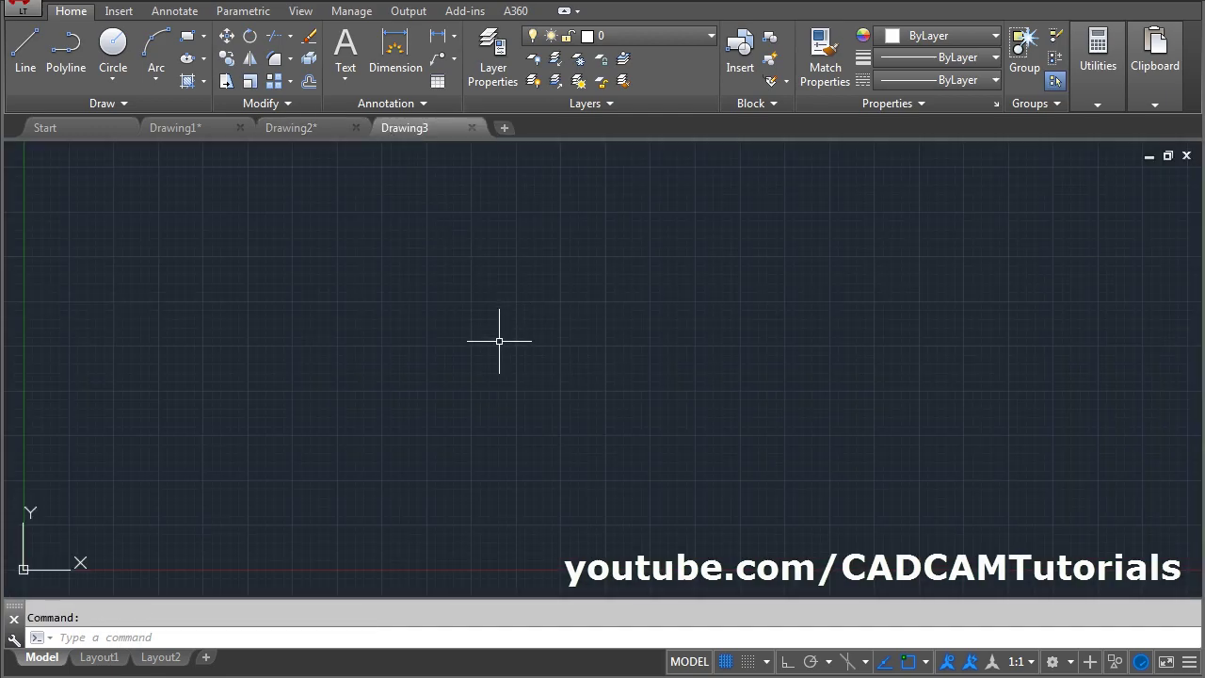
key(Escape)
text(limi)
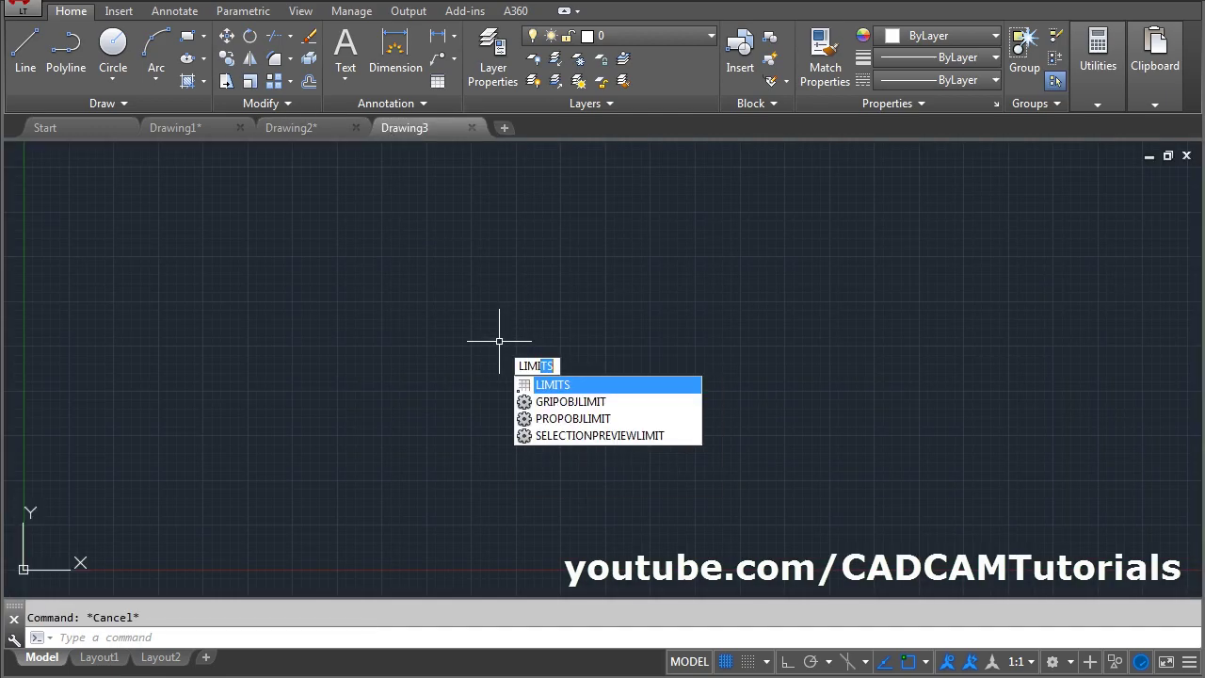
key(Return)
text(0,0)
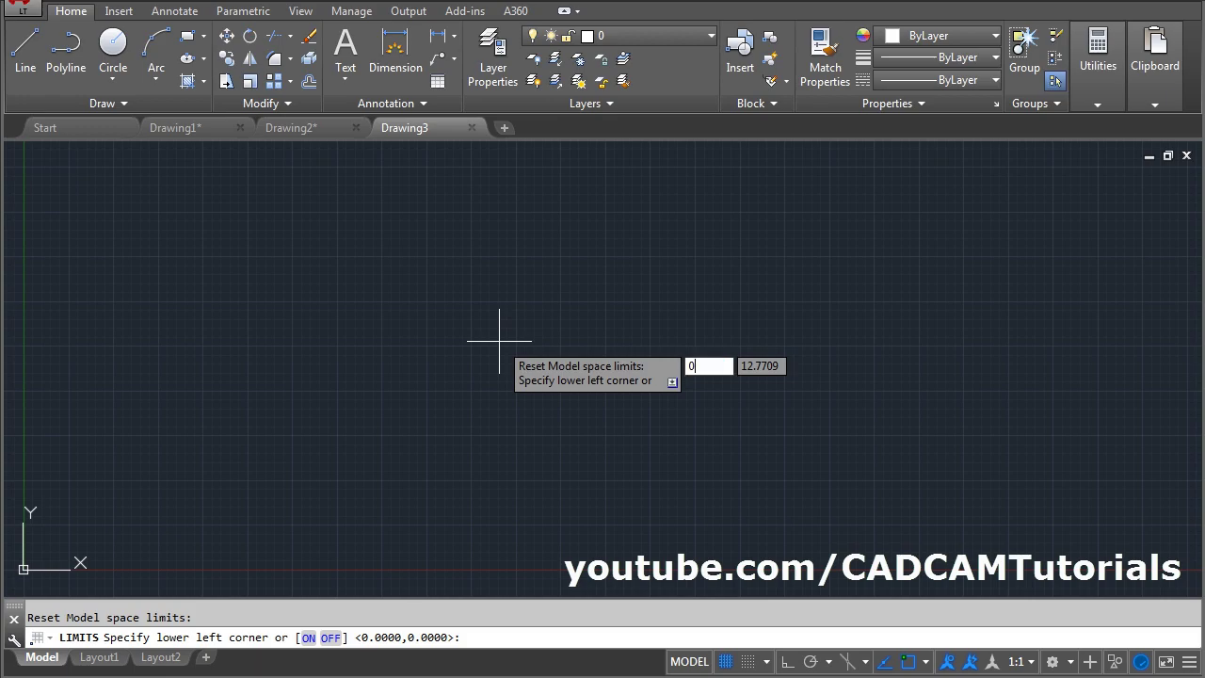
key(Return)
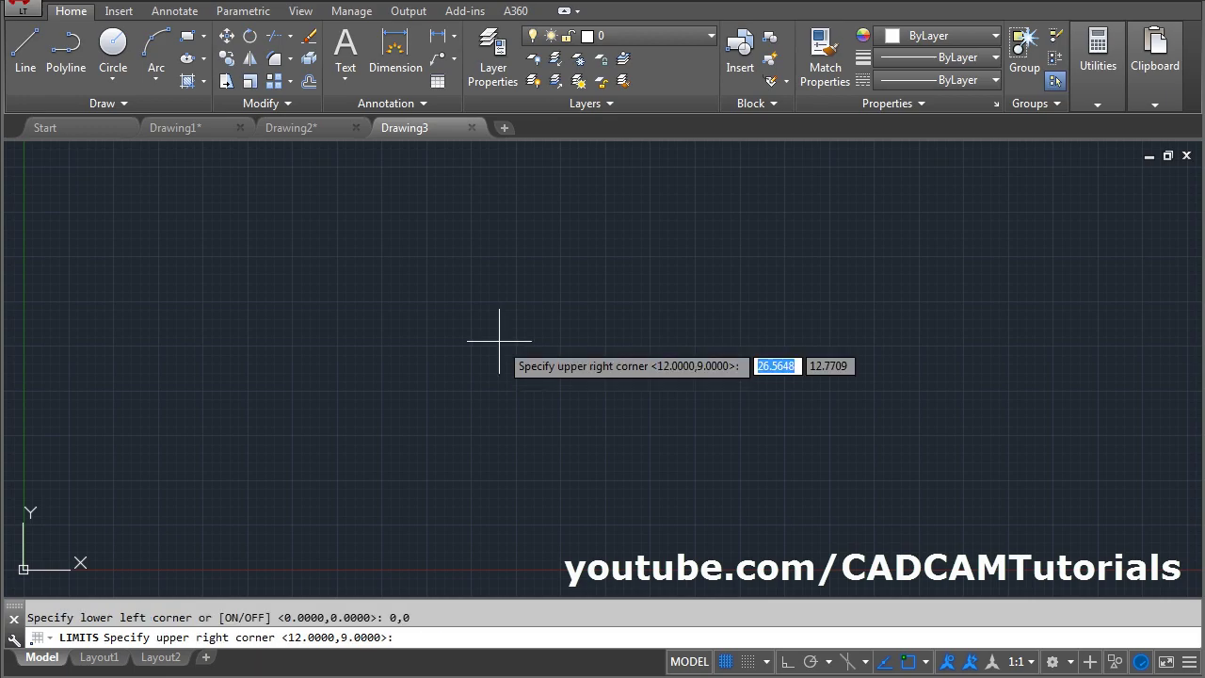
text(200,200)
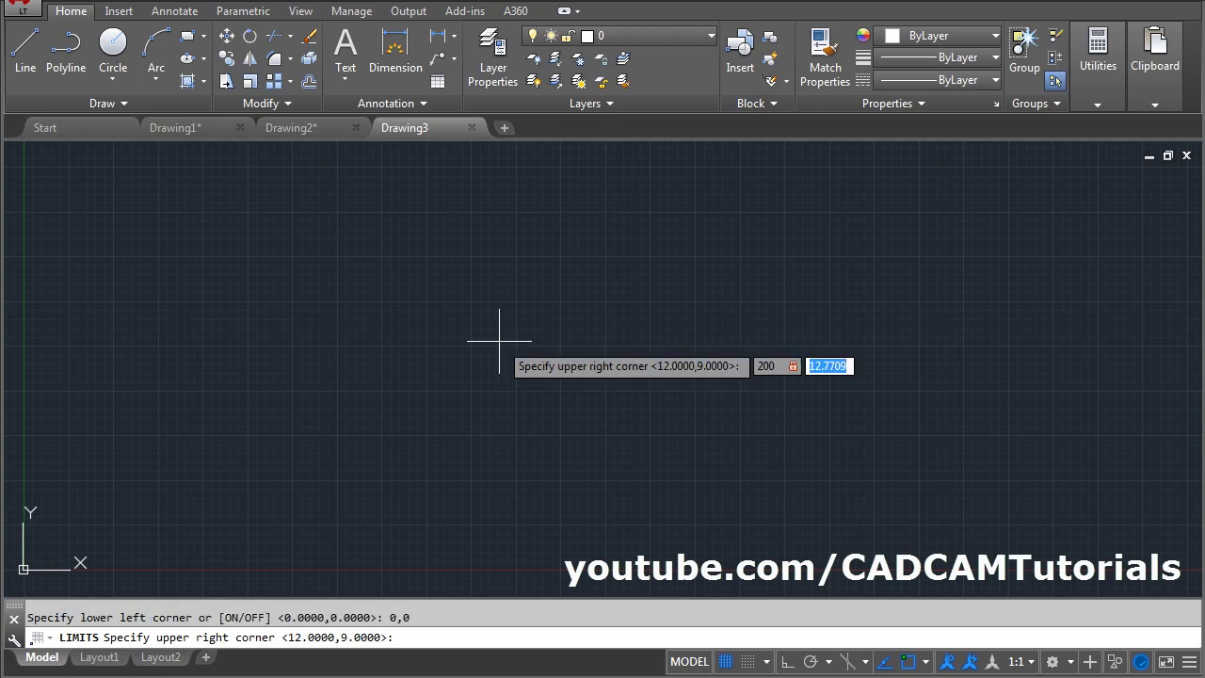
key(Return)
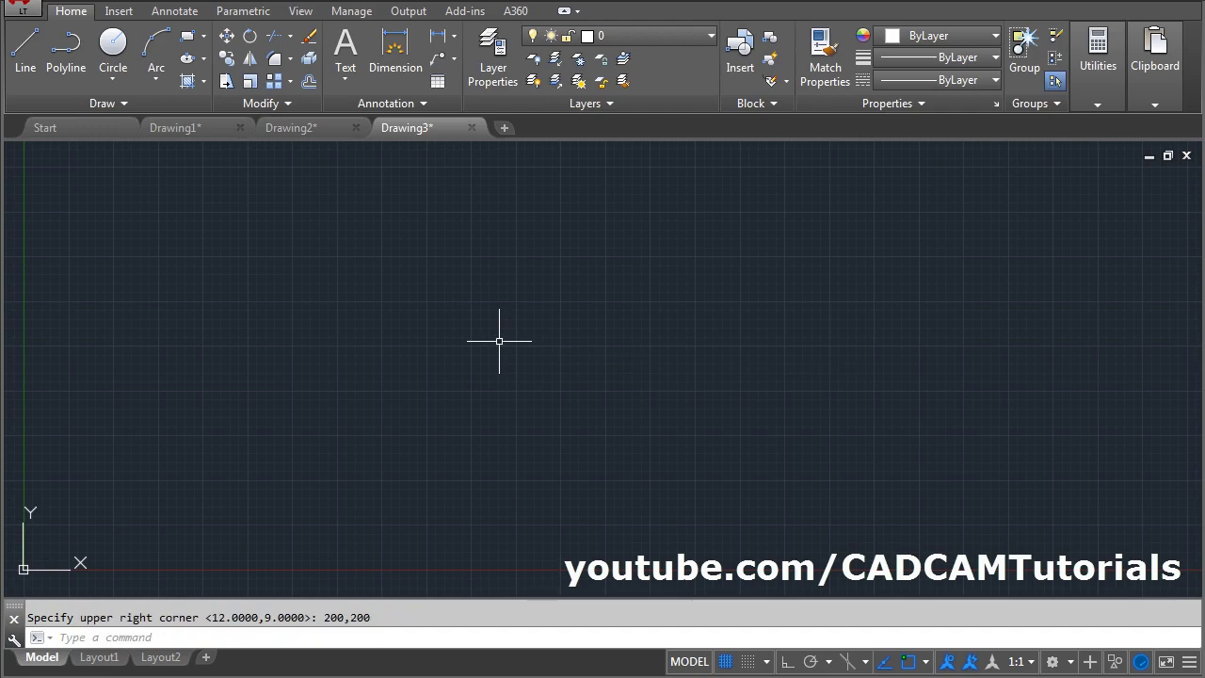
Zoom All to fit the limits, then bring up the lever reference PDF
text(z)
key(Return)
text(a)
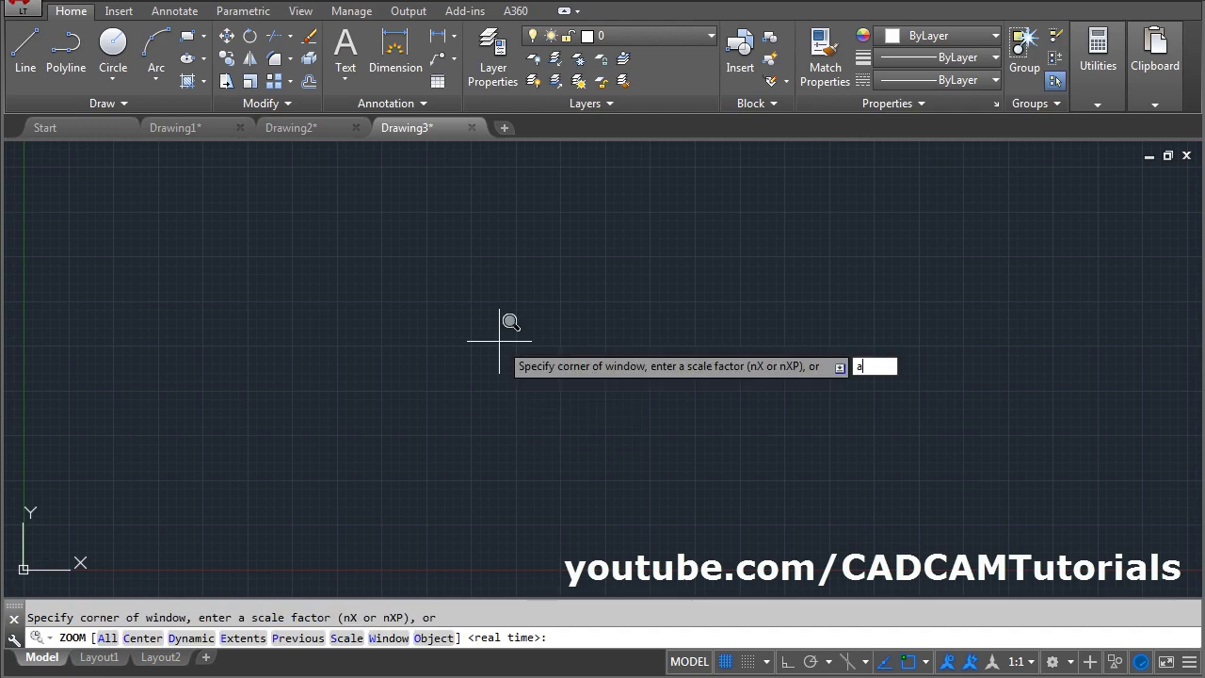
key(Return)
key(alt+Tab)
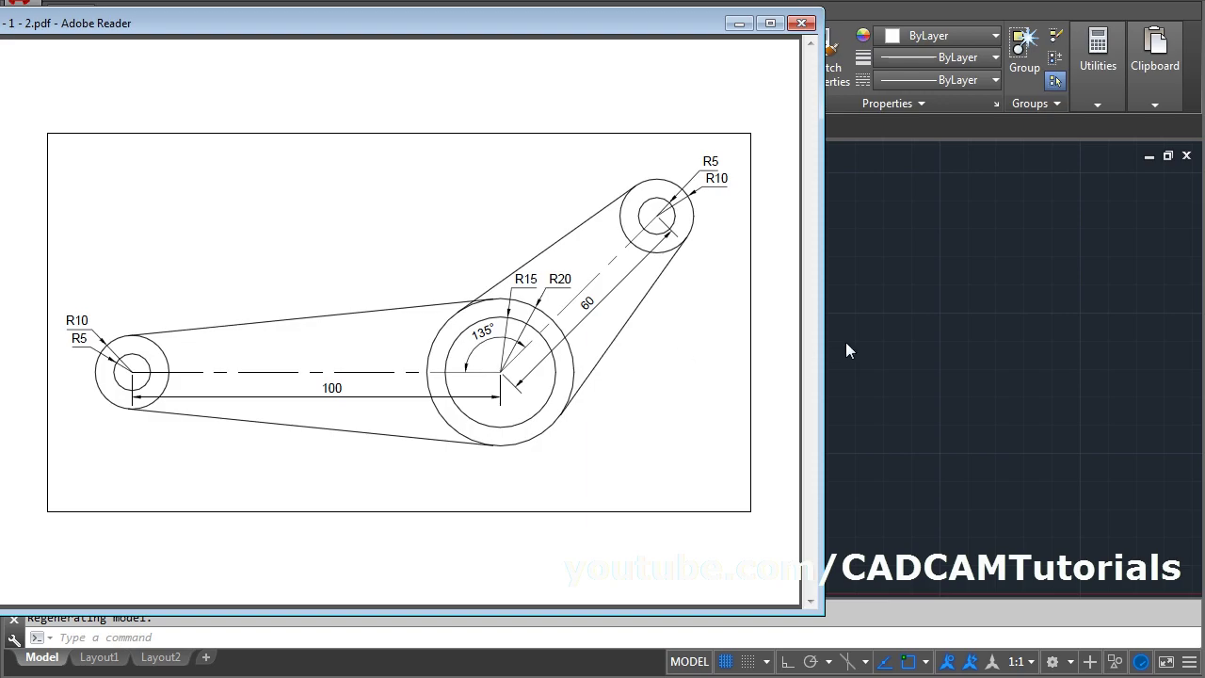
Draw a 100-unit horizontal base line with Ortho on
click(986, 322)
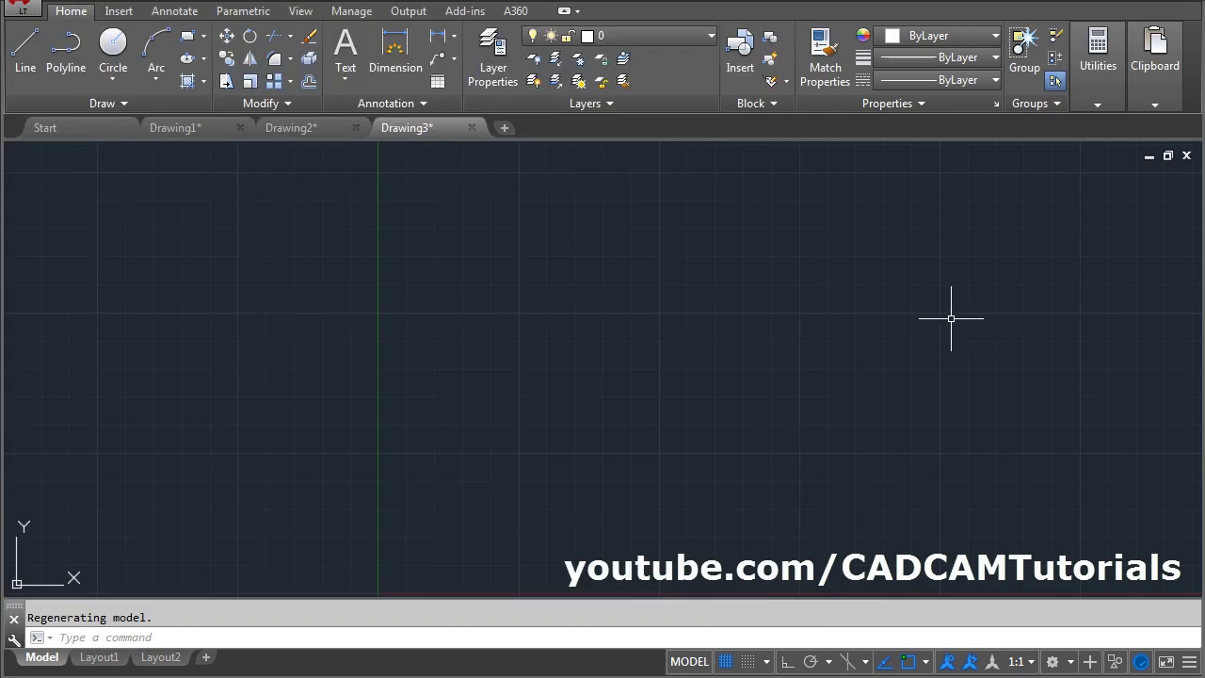
click(26, 46)
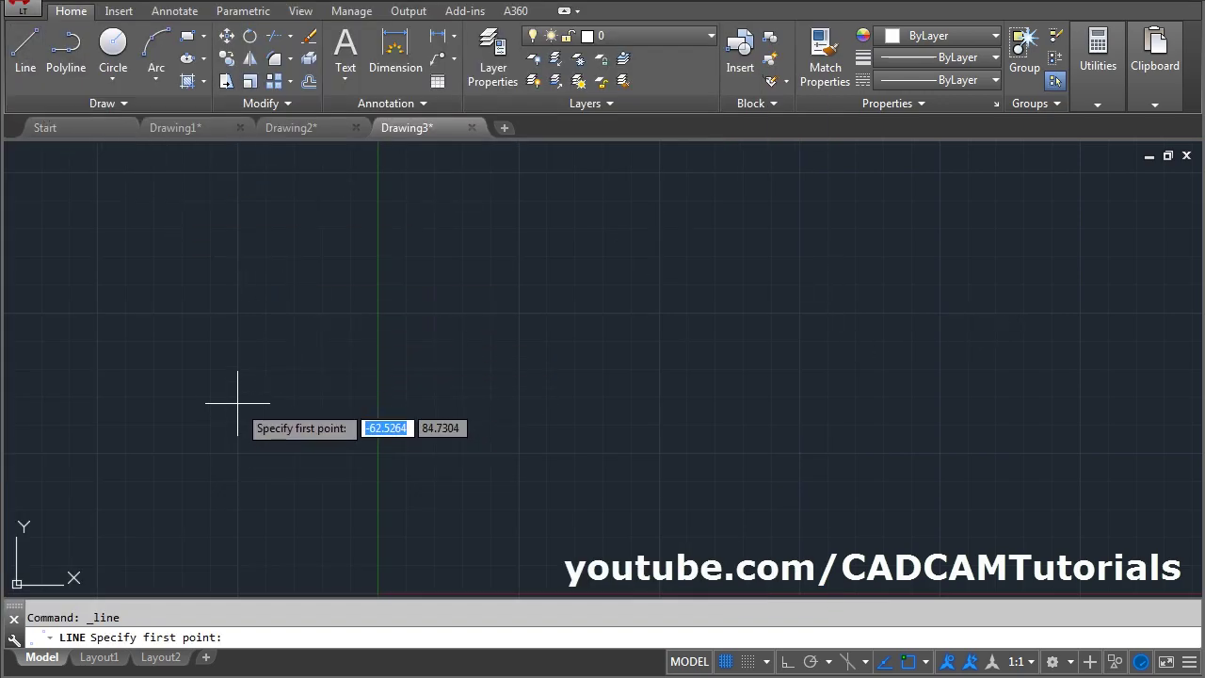
click(212, 475)
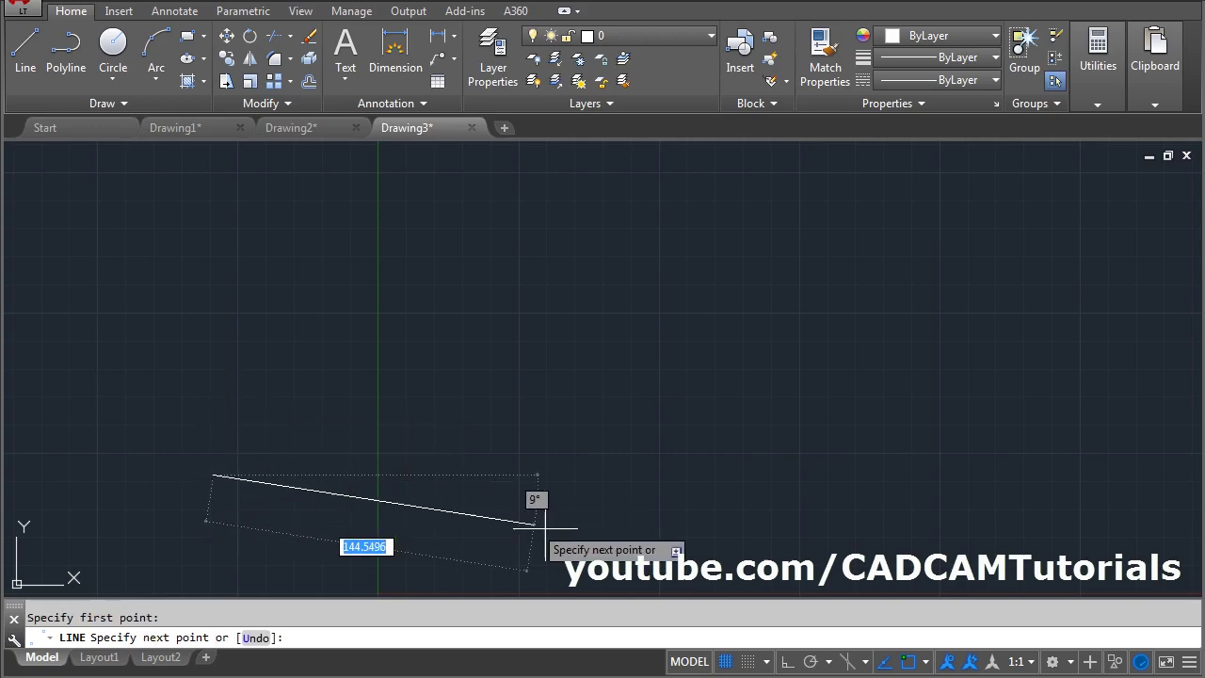
click(788, 665)
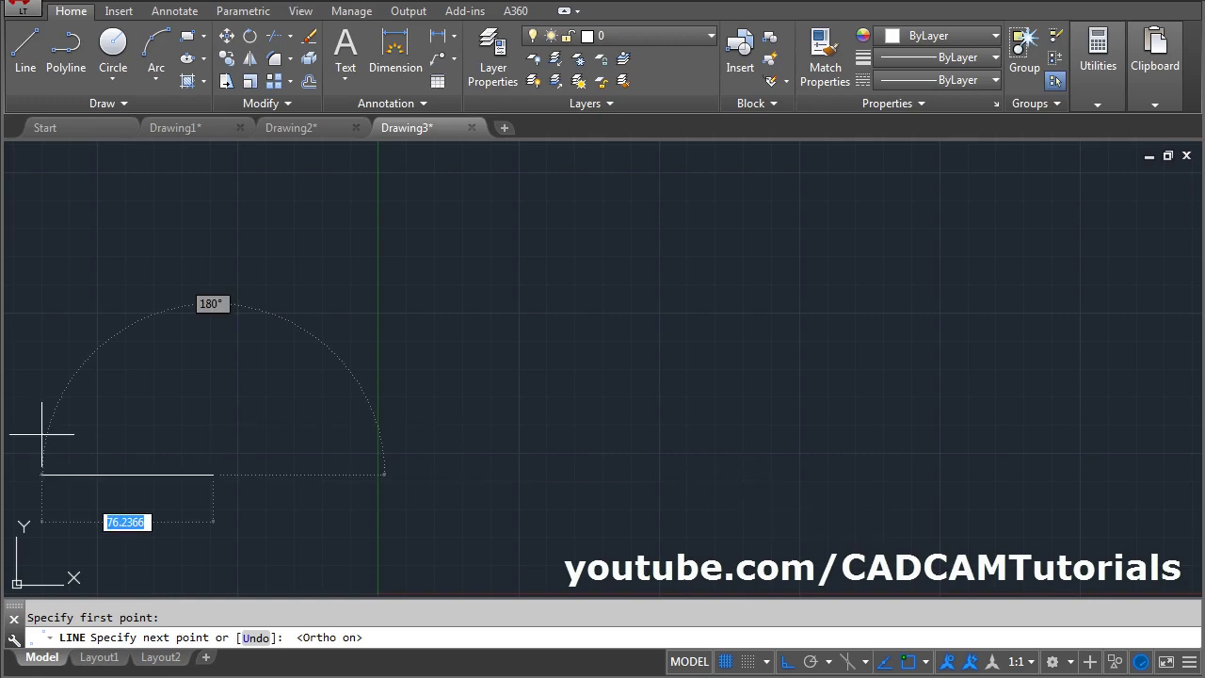
text(100)
key(Return)
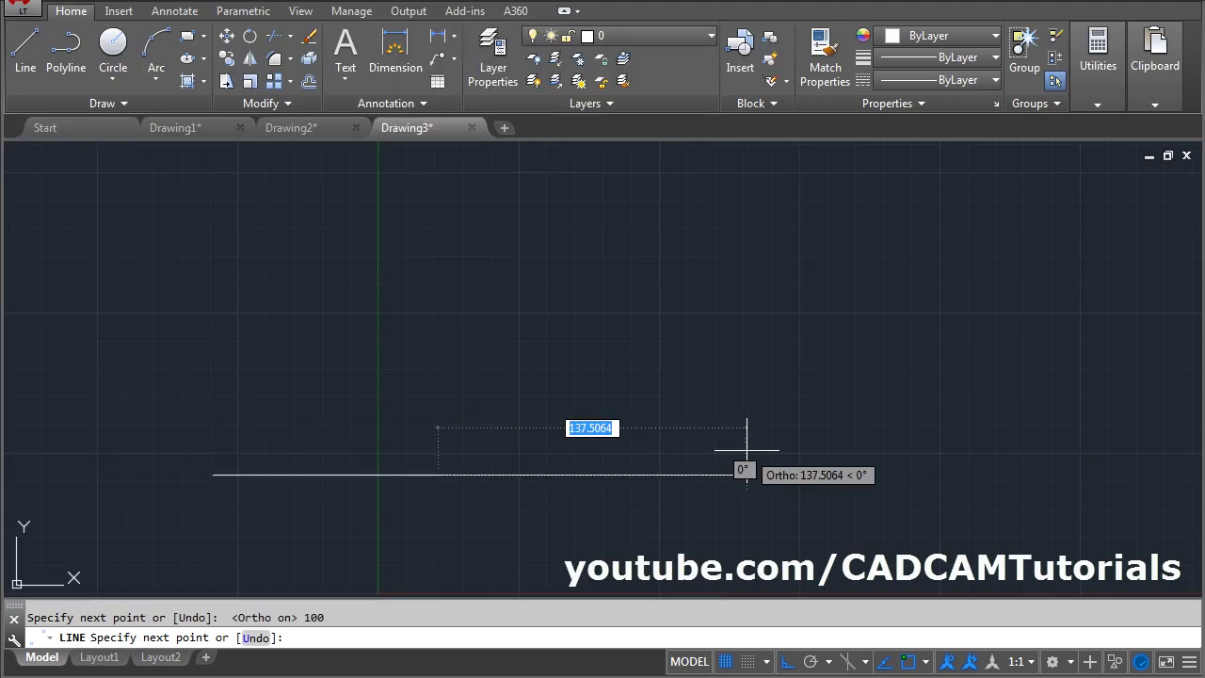
With Ortho off, add a 60-unit segment at 45° from the base line's right end
click(789, 661)
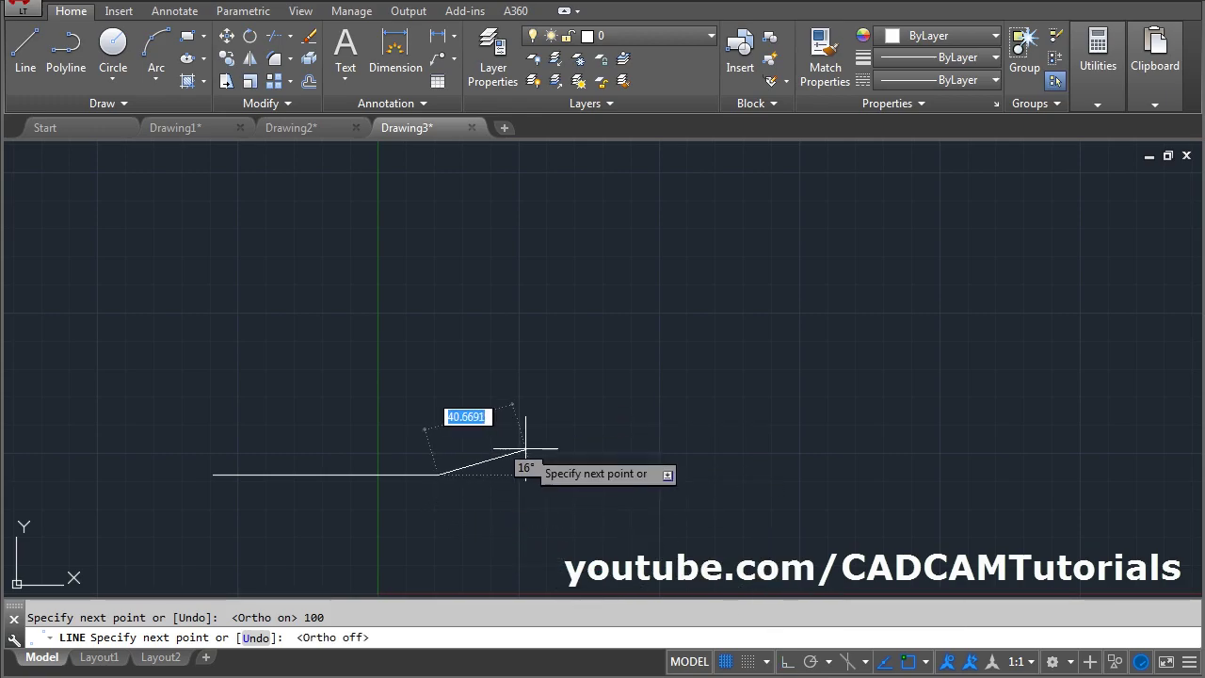
text(60)
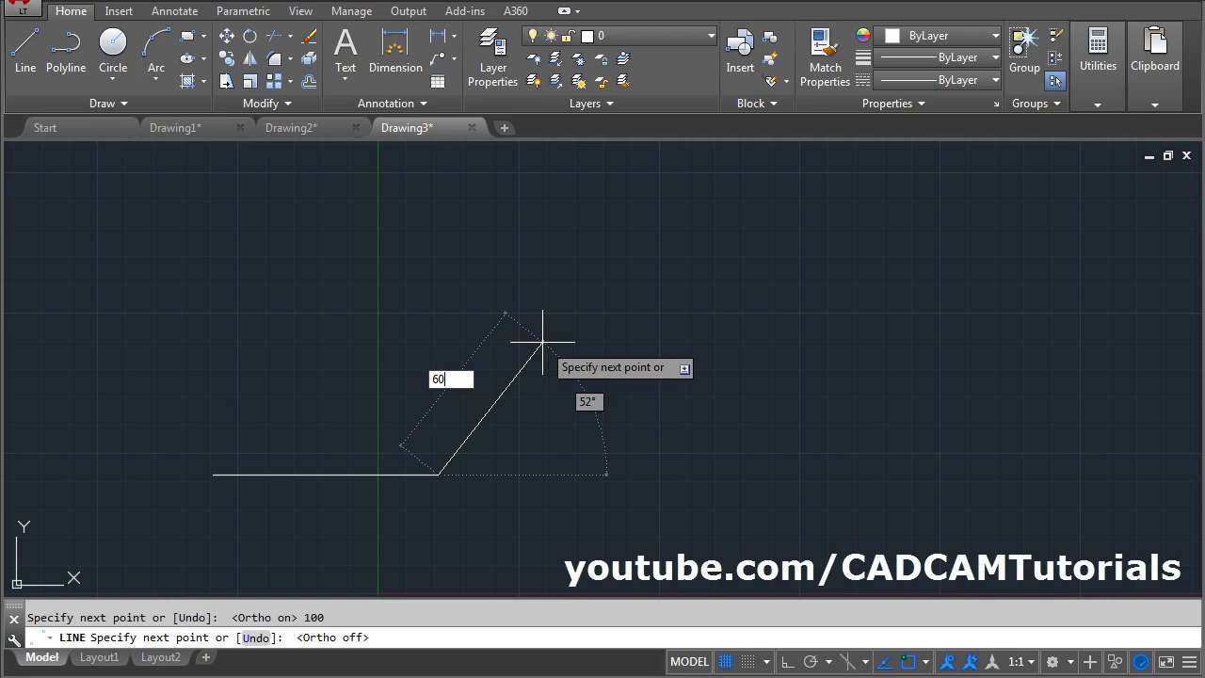
key(Tab)
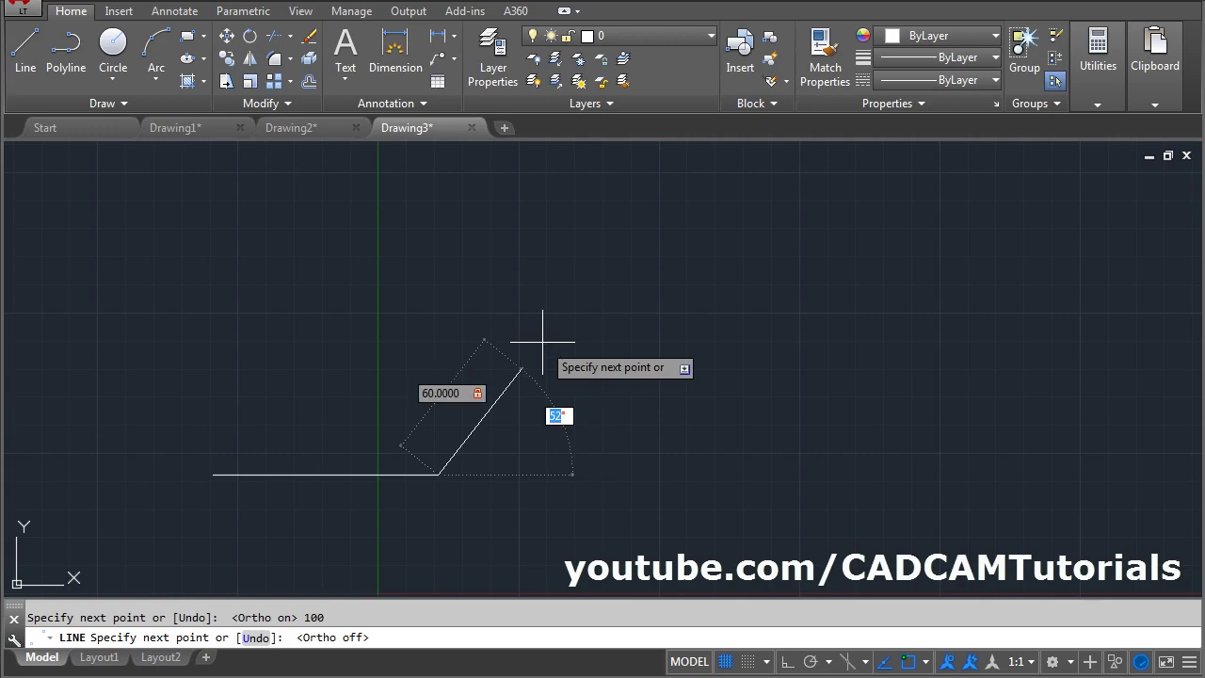
text(45)
key(Return)
key(Return)
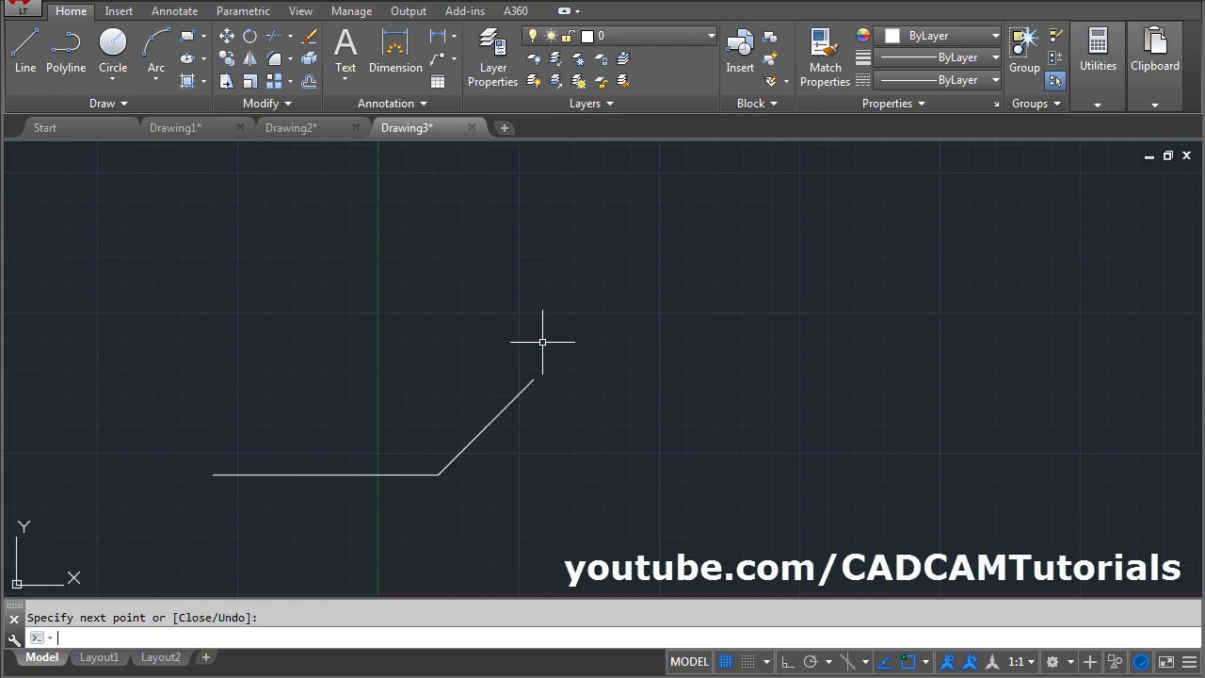
scroll(181, 525, up, 2)
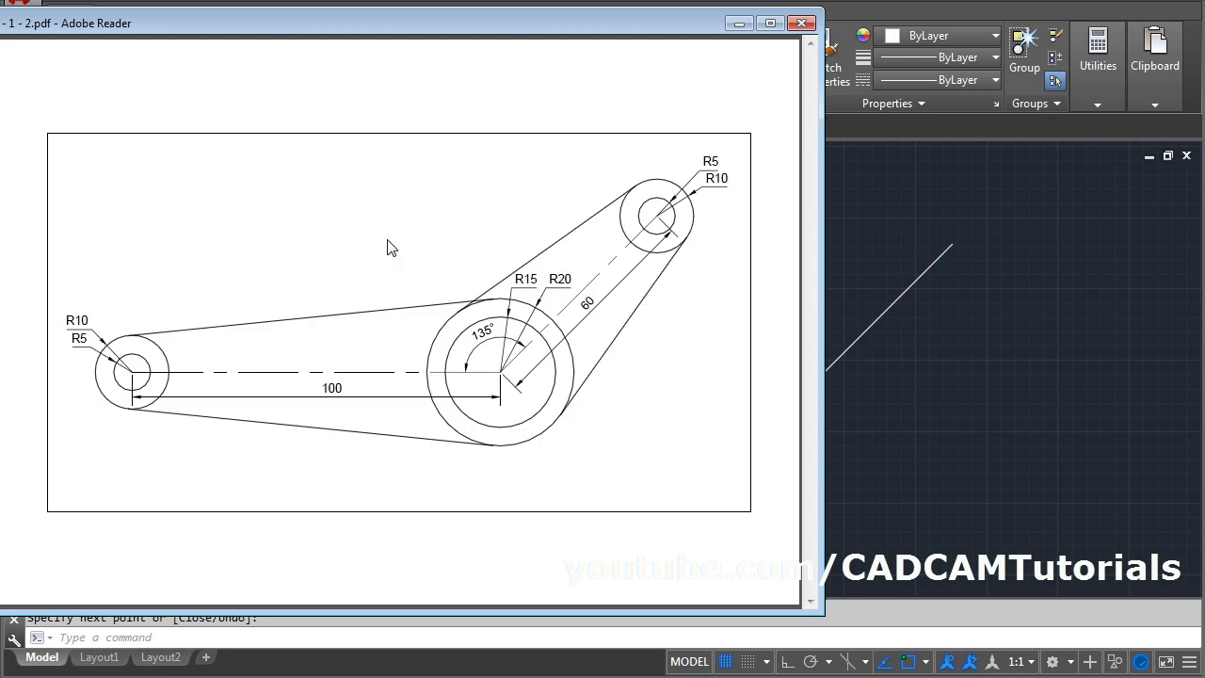
click(935, 369)
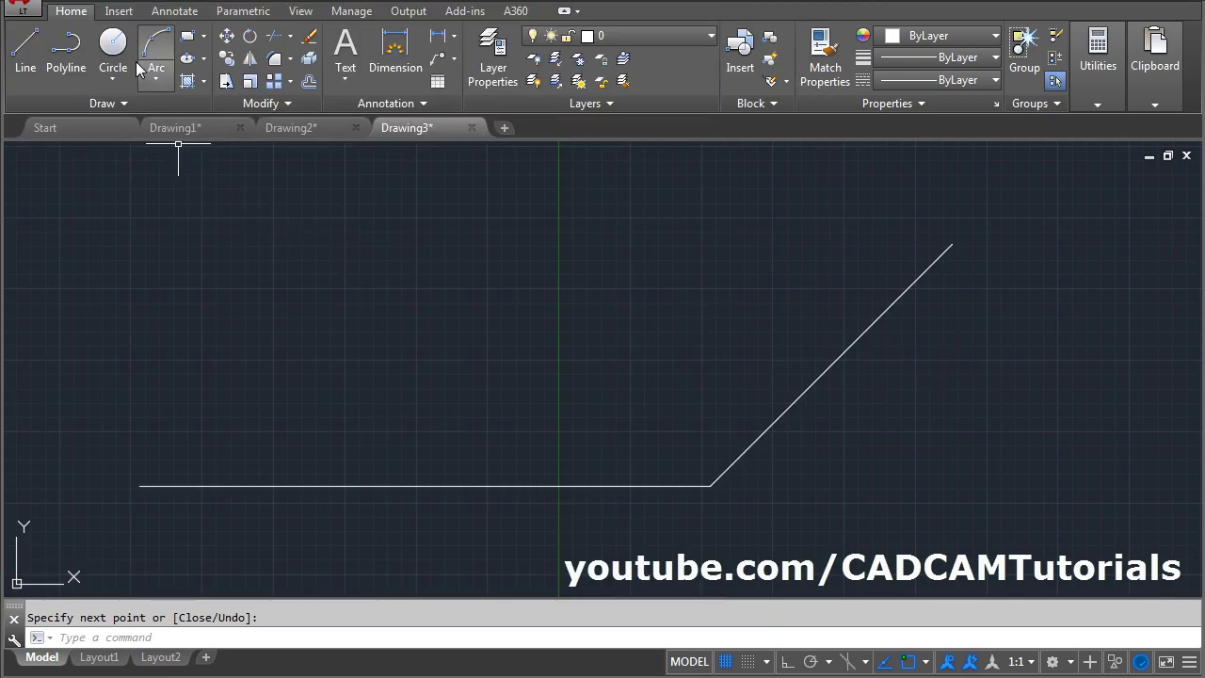
Draw concentric radius 5 and 10 circles at the base line's left end, using MULTIPLE CIRCLE
click(112, 43)
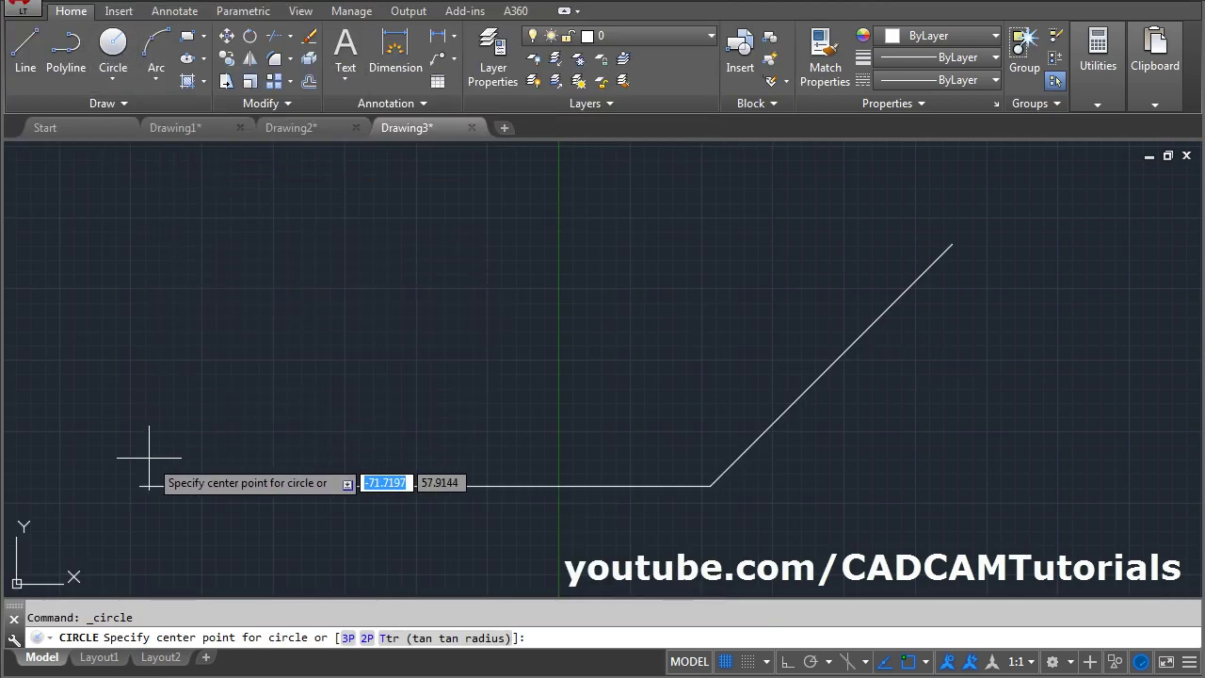
click(139, 485)
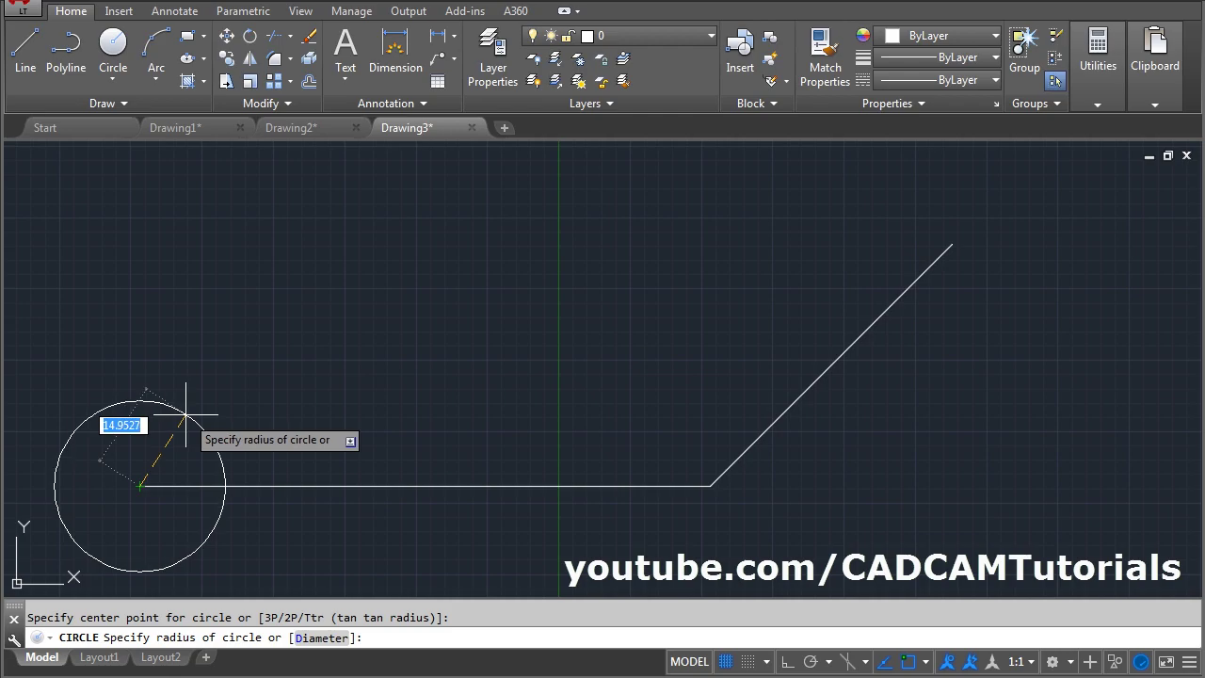
text(5)
key(Return)
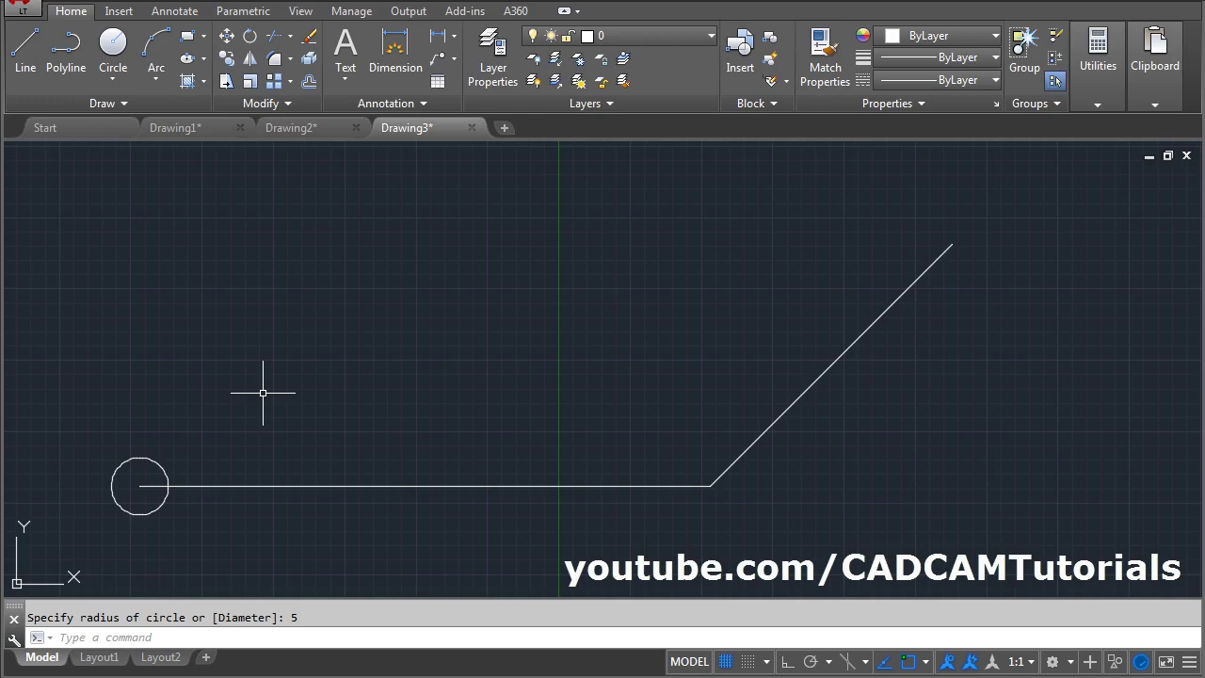
text(mult)
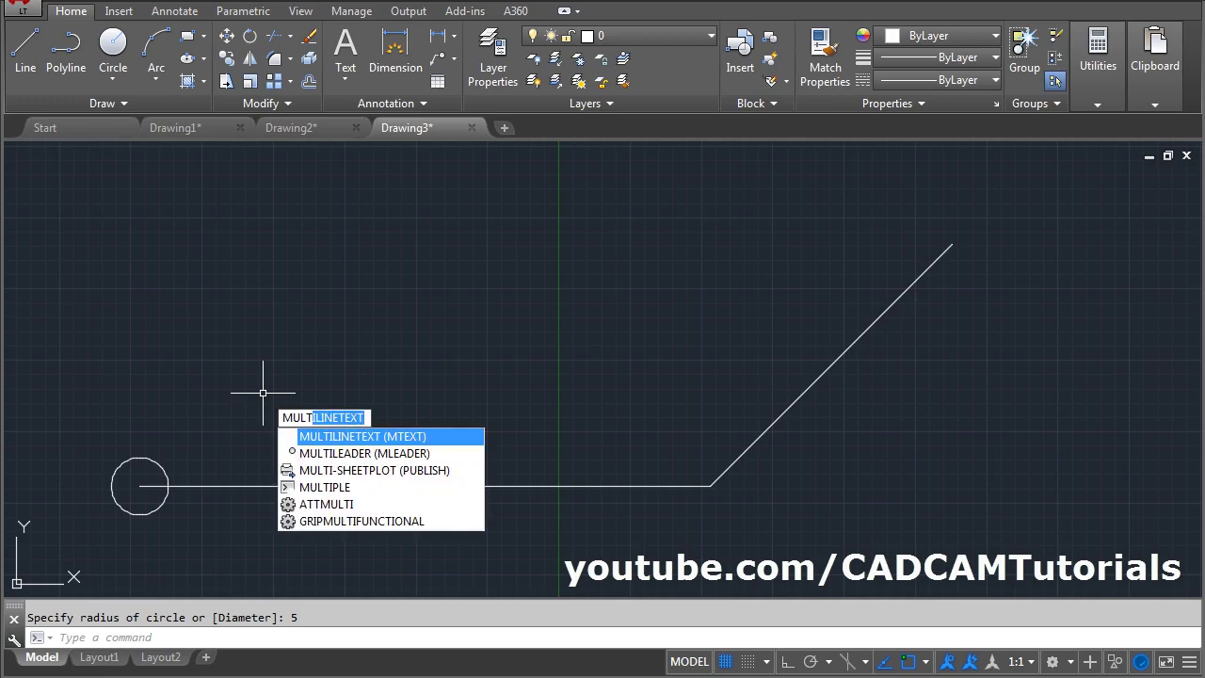
text(ipl)
key(Return)
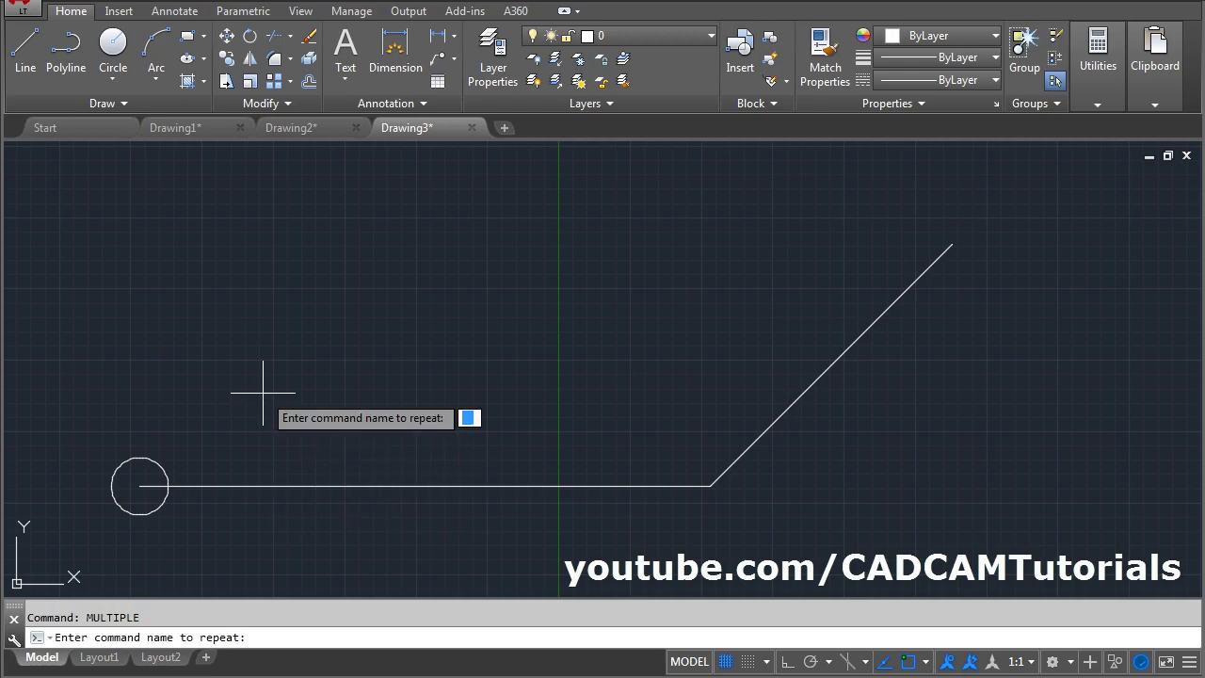
text(circle)
key(Return)
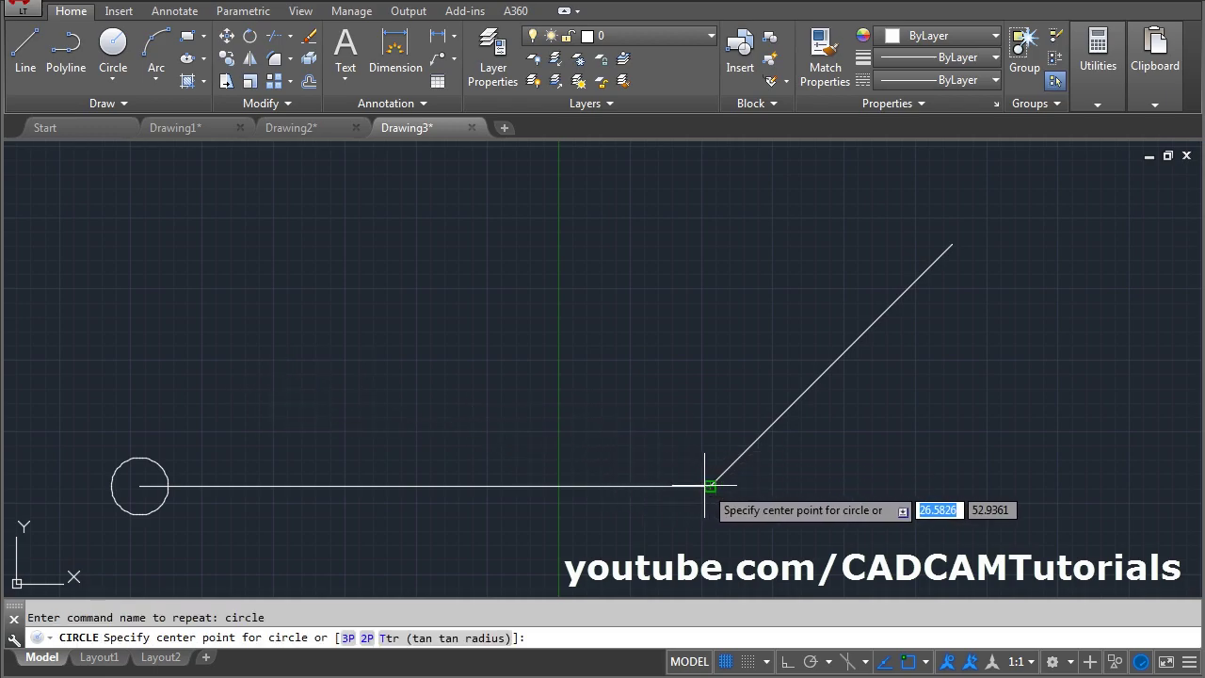
click(139, 486)
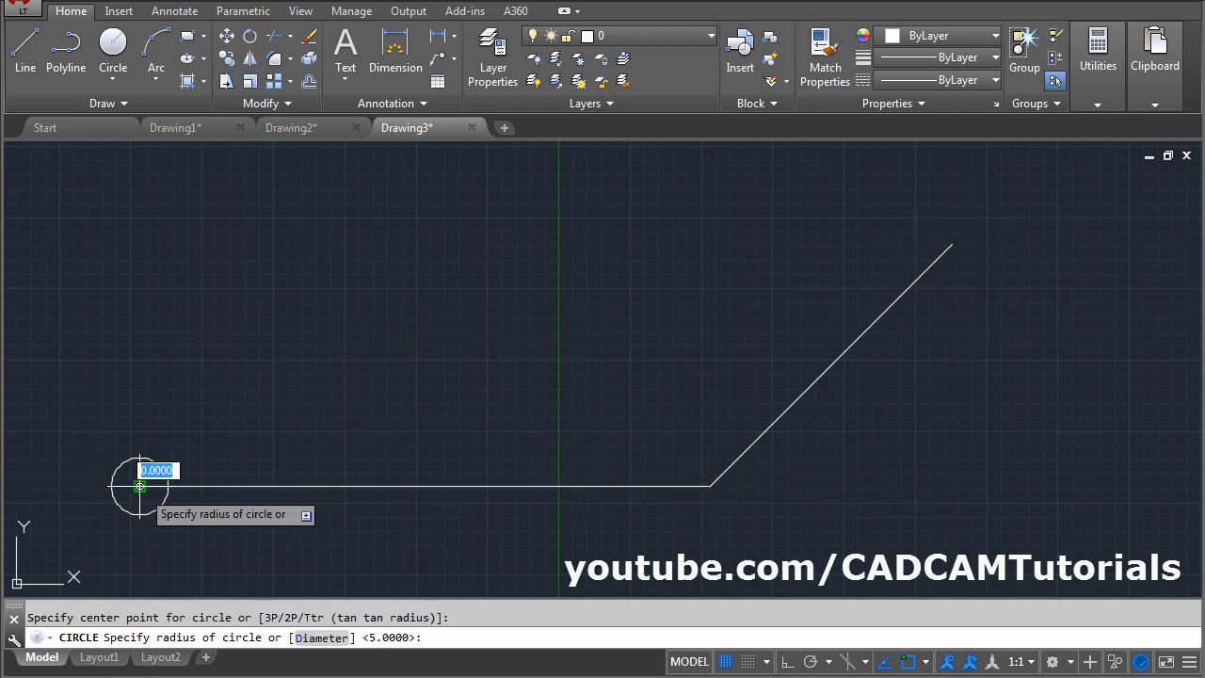
text(10)
key(Return)
key(Return)
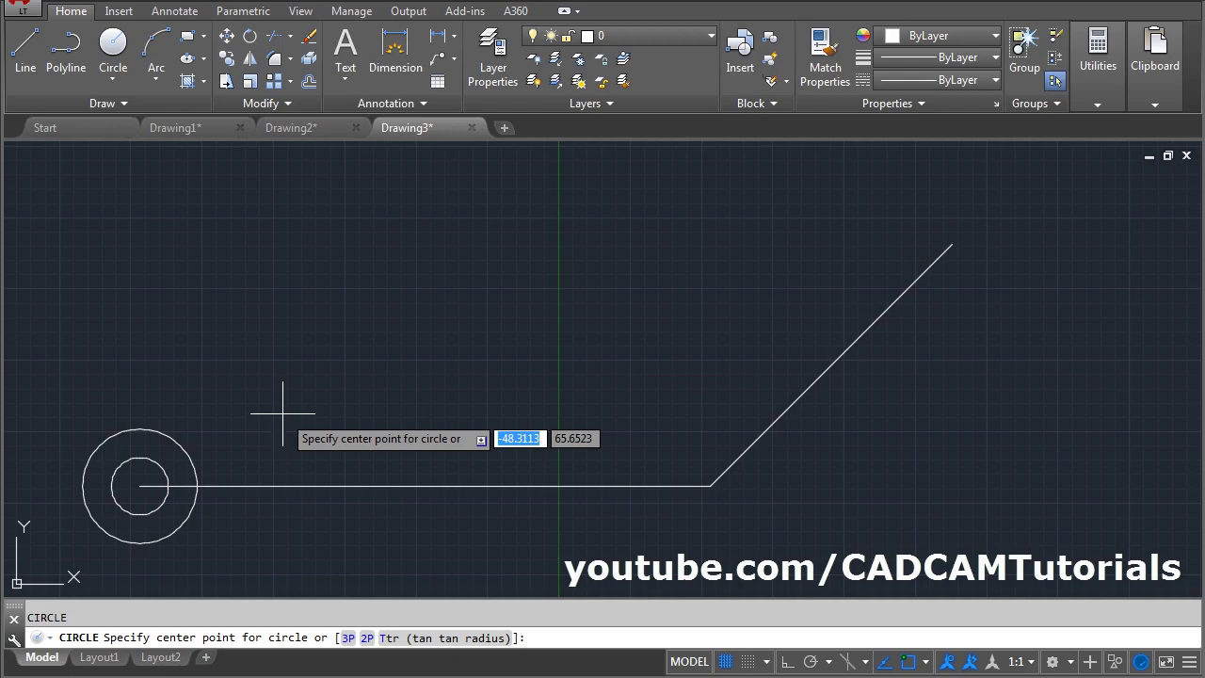
Add concentric radius 5 and 10 circles at the slanted line's top end
click(952, 245)
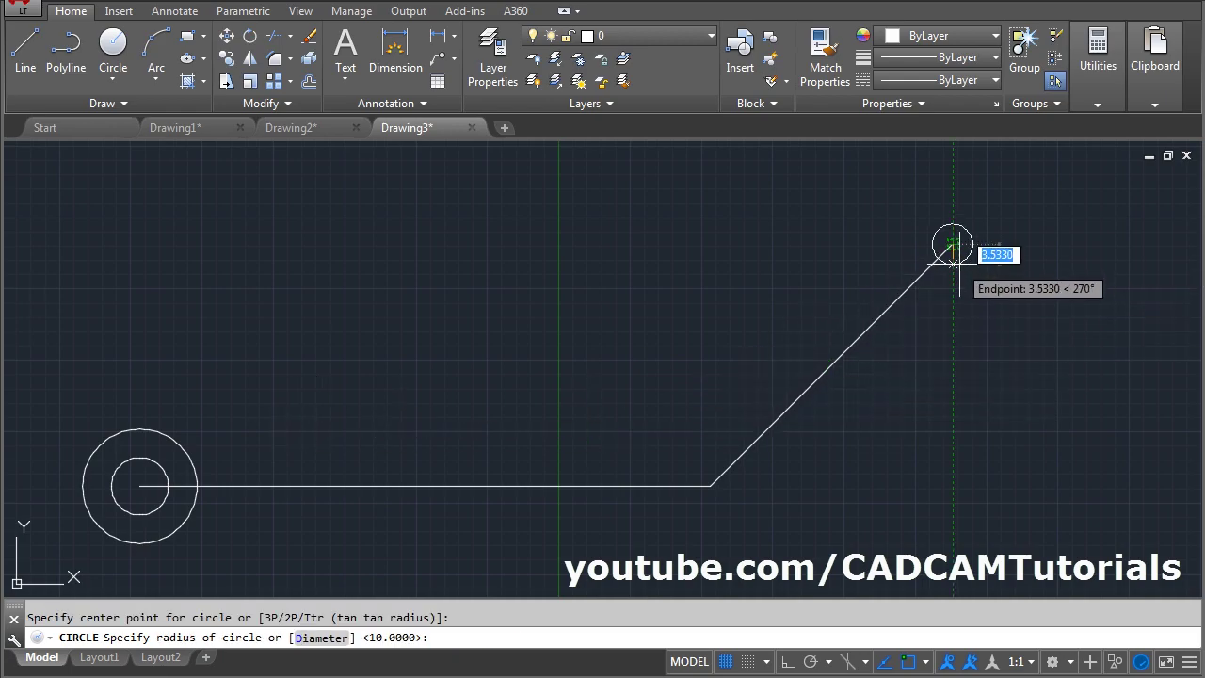
text(5)
key(Return)
key(Return)
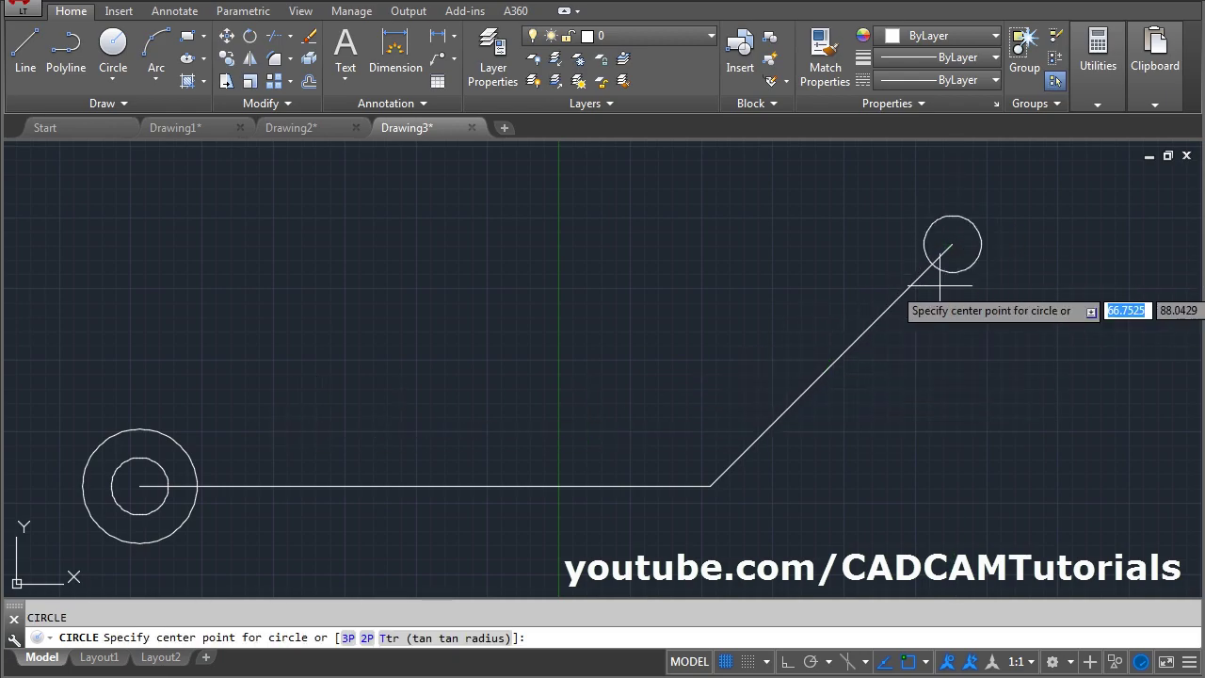
click(952, 245)
text(10)
key(Return)
key(Return)
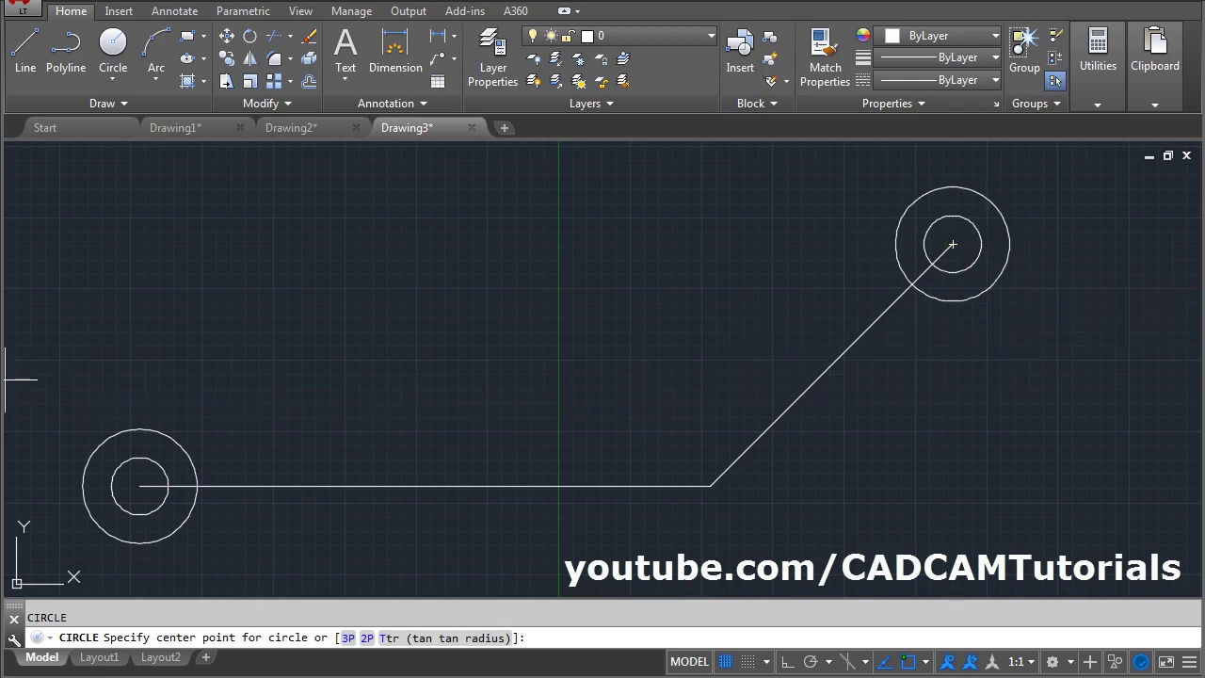
Add concentric radius 15 and 20 circles at the corner where the lines meet
key(alt+Tab)
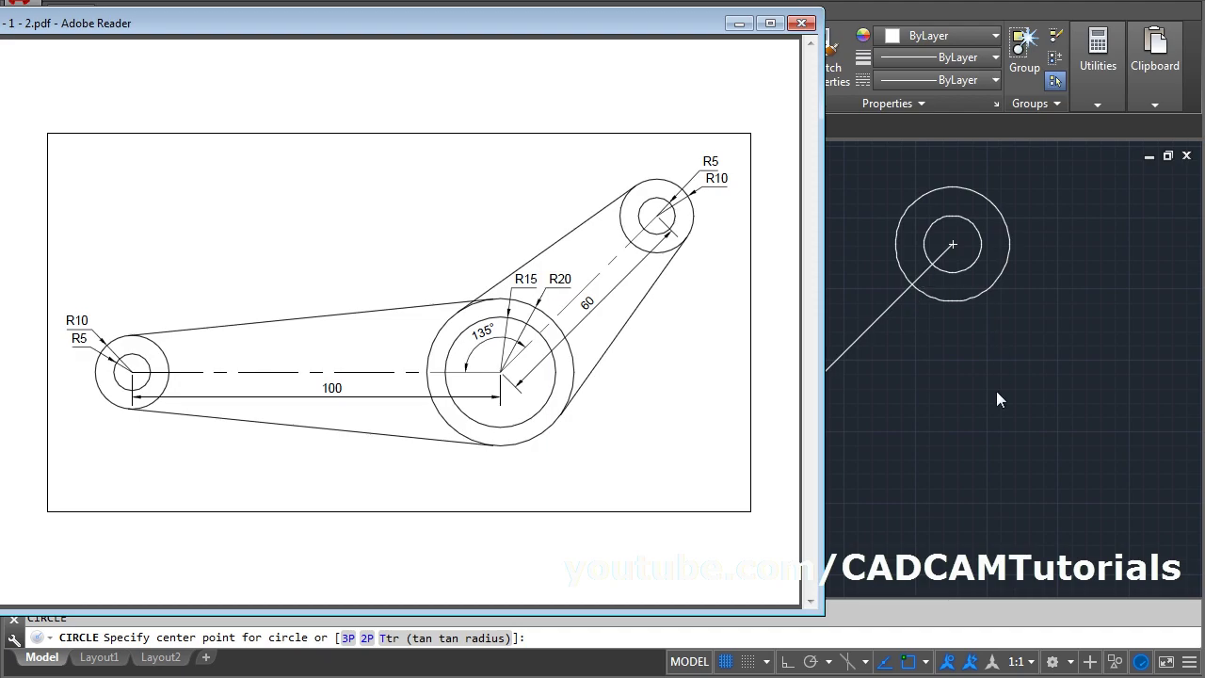
key(alt+Tab)
click(711, 485)
text(15)
key(Return)
key(Return)
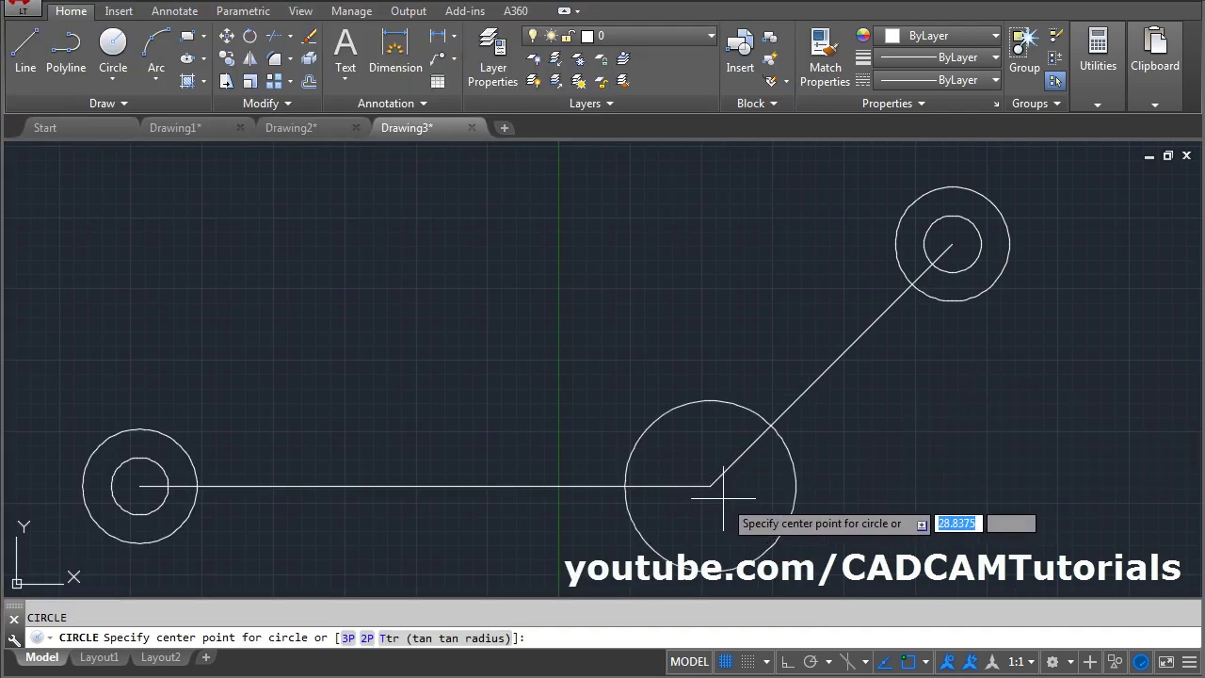
click(713, 486)
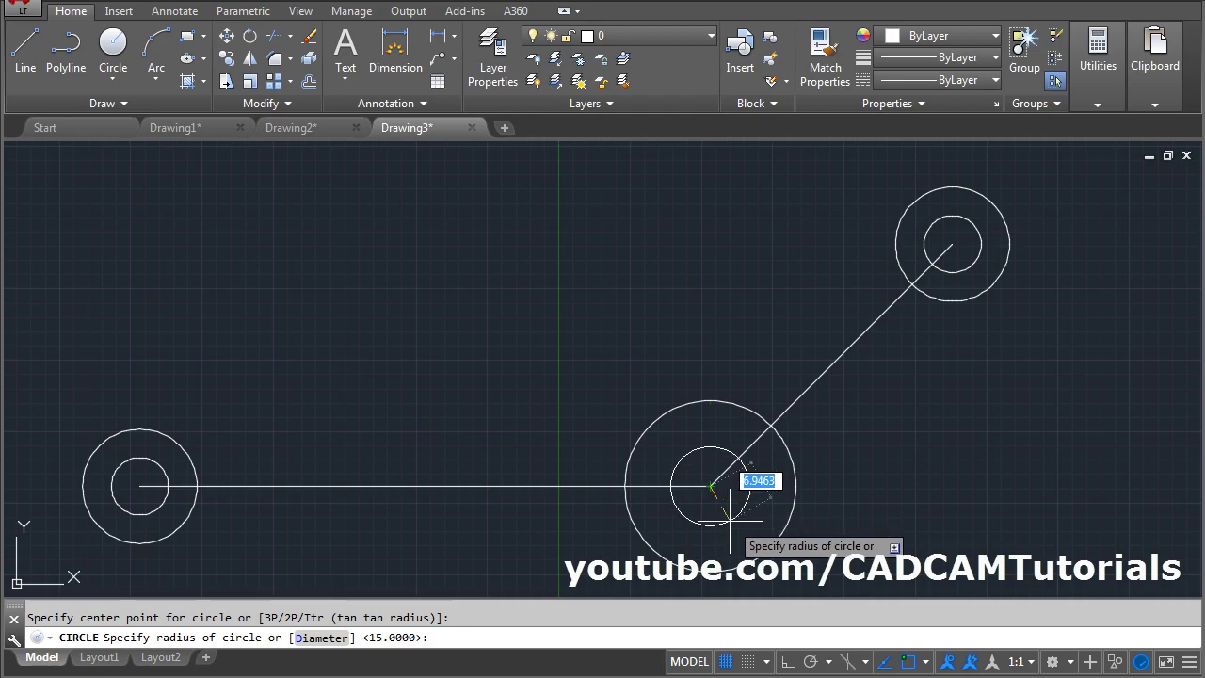
text(20)
key(Return)
key(Return)
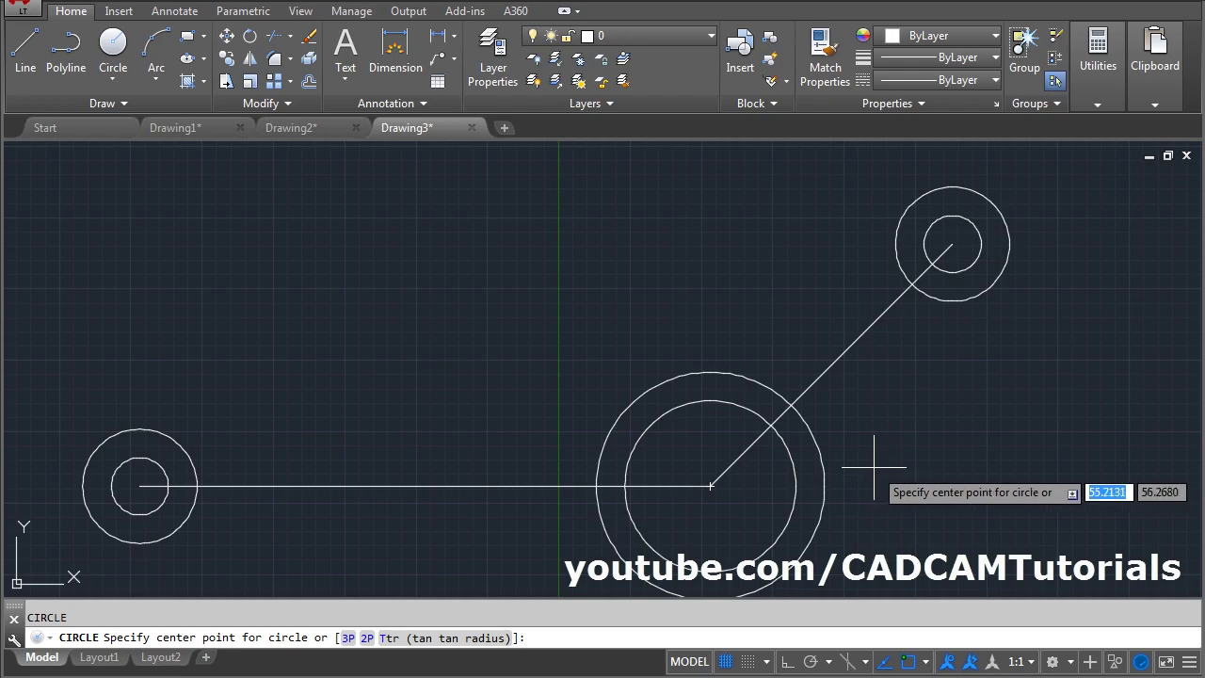
key(Escape)
mouse_move(866, 463)
middle_down()
mouse_move(860, 434)
mouse_move(844, 427)
middle_up()
scroll(860, 428, down, 3)
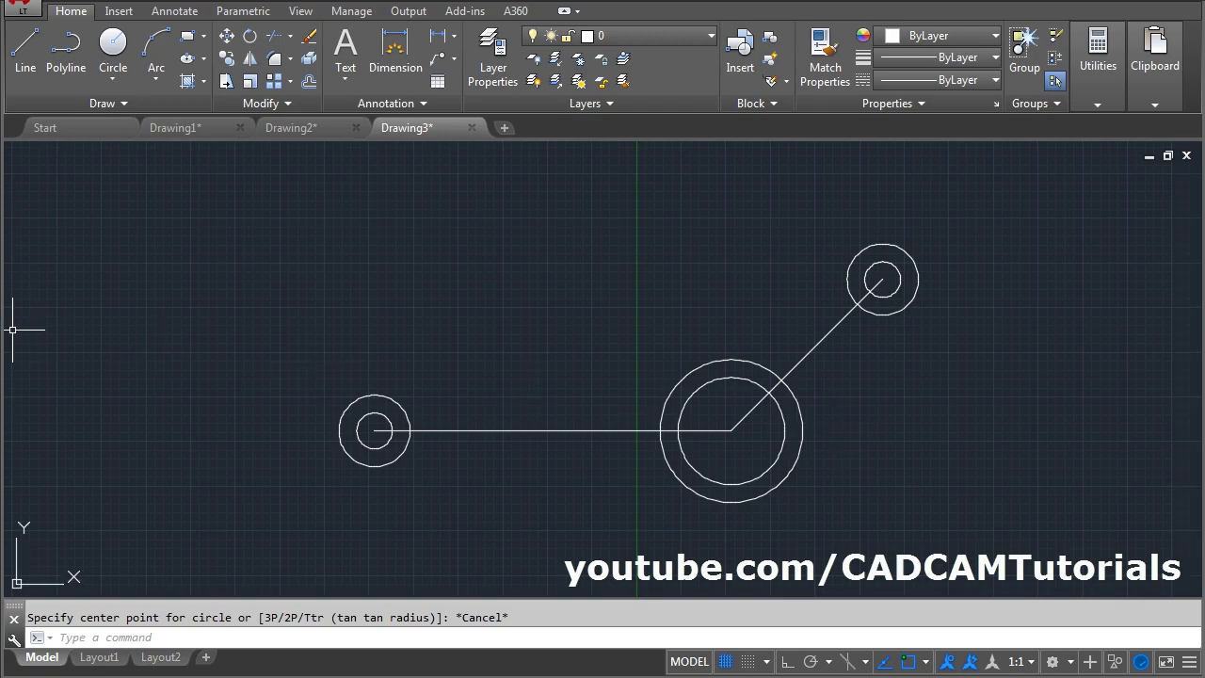
key(alt+Tab)
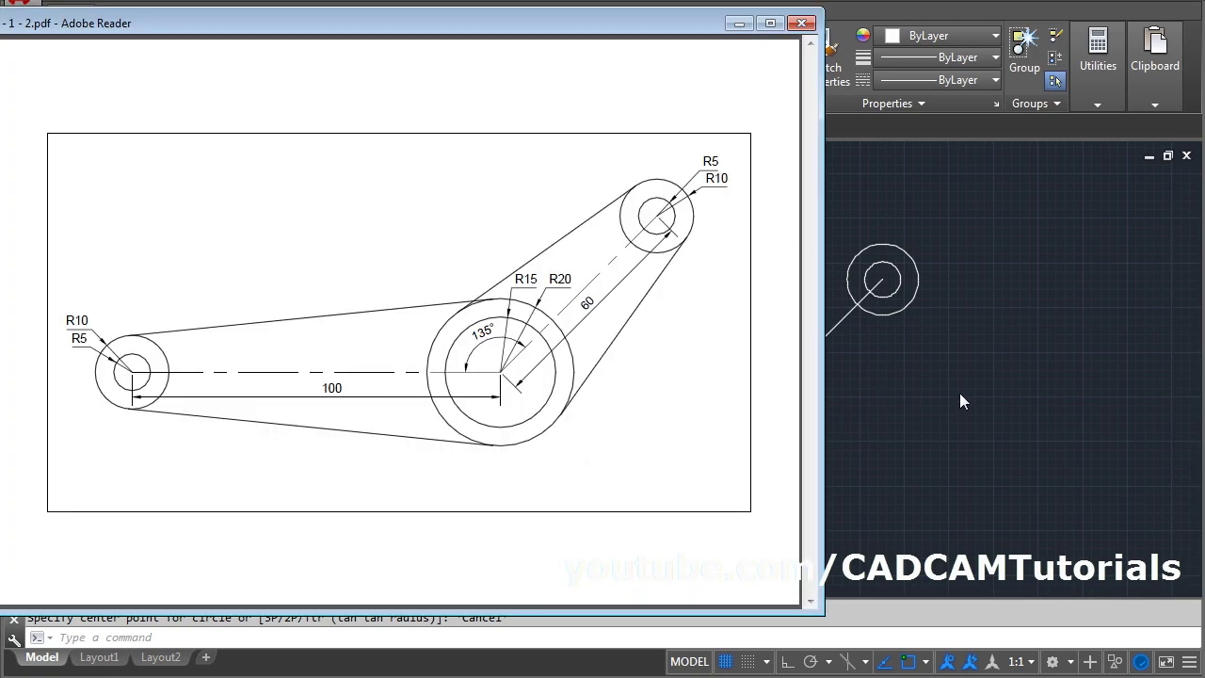
Draw the upper tangent line from the left R10 circle to the R20 circle
key(alt+Tab)
click(35, 73)
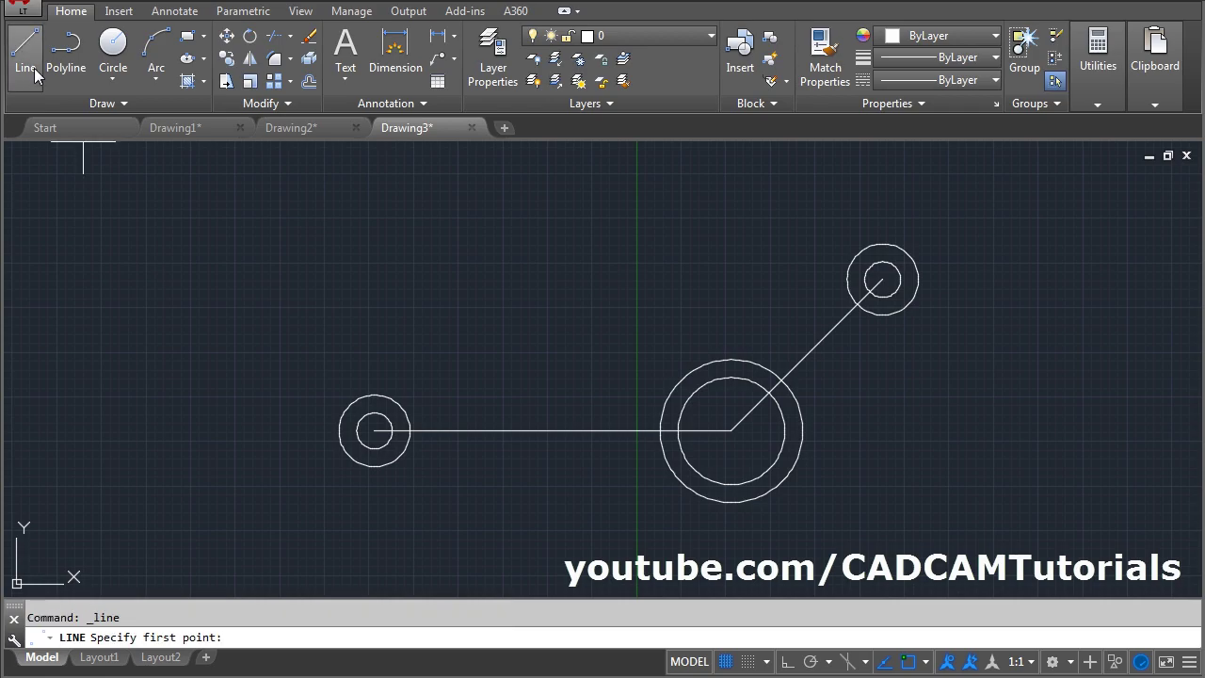
middle_click(436, 288)
shift+right_click(435, 283)
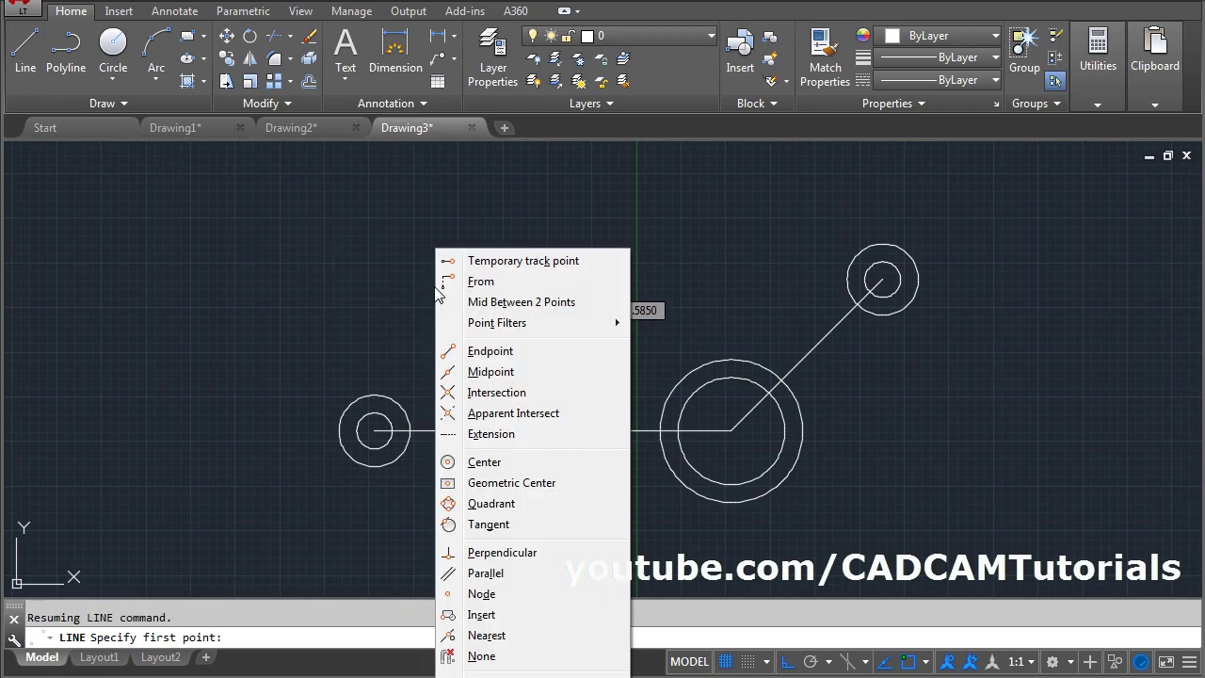
click(494, 525)
click(381, 391)
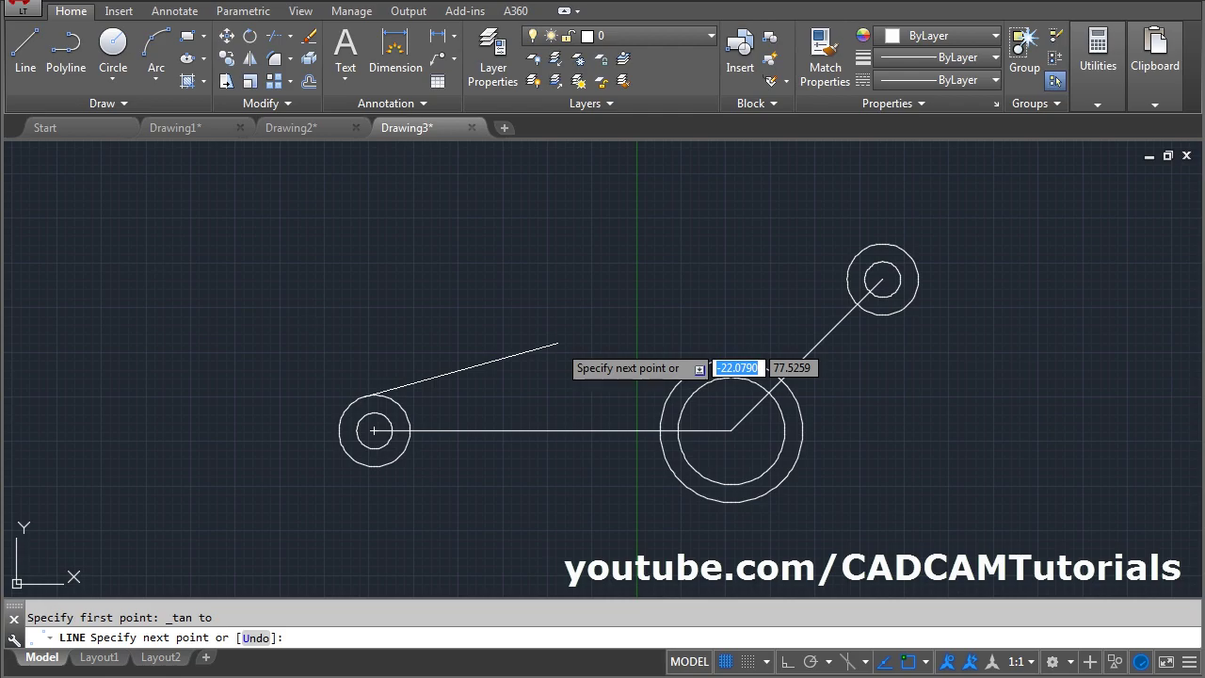
shift+right_click(558, 345)
click(624, 527)
click(712, 358)
key(Return)
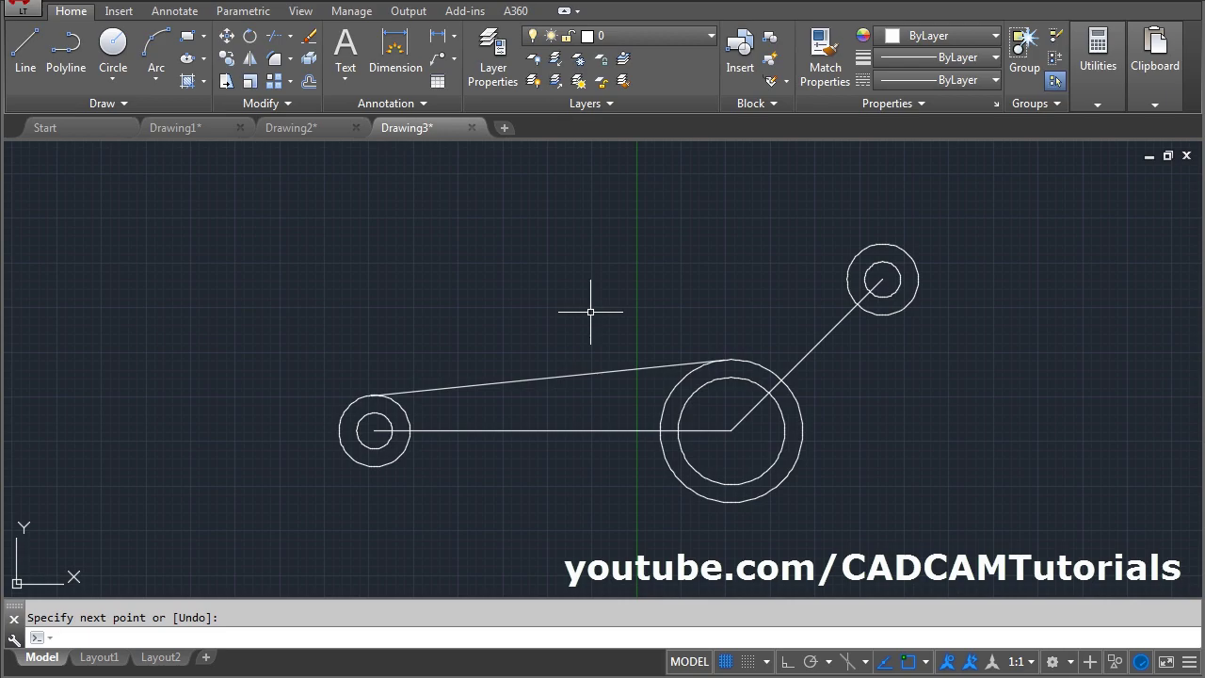
Draw the lower tangent line between the left R10 circle and the R20 circle
text(mul)
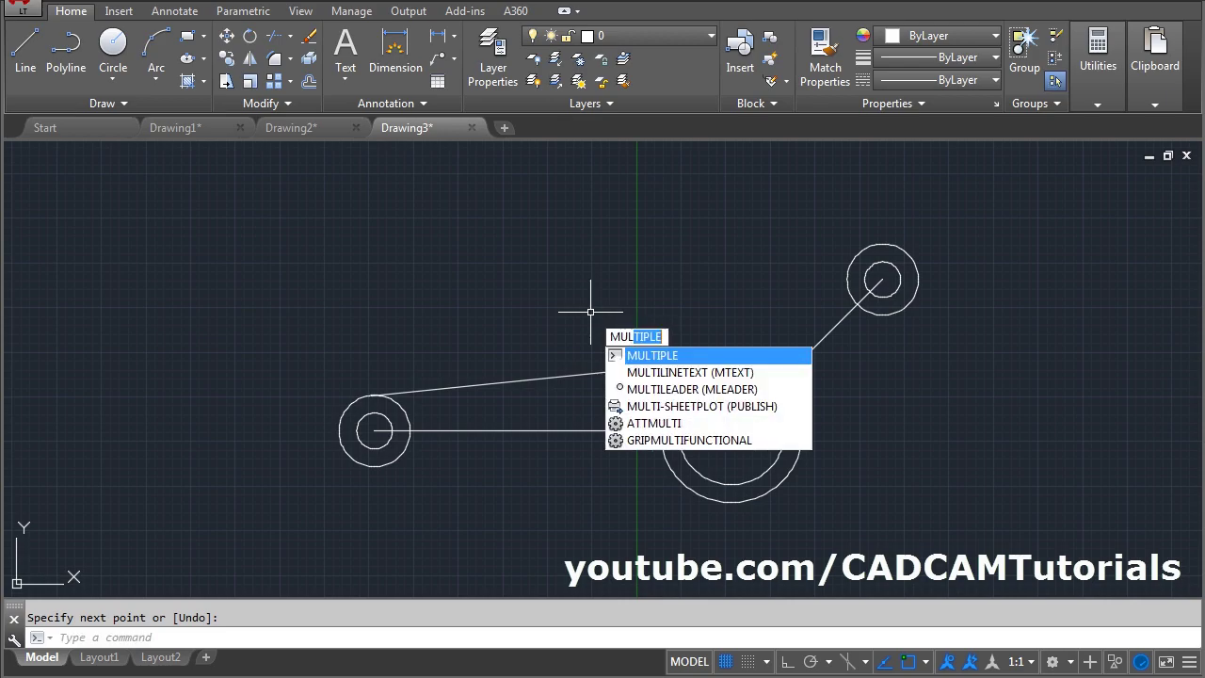
key(Return)
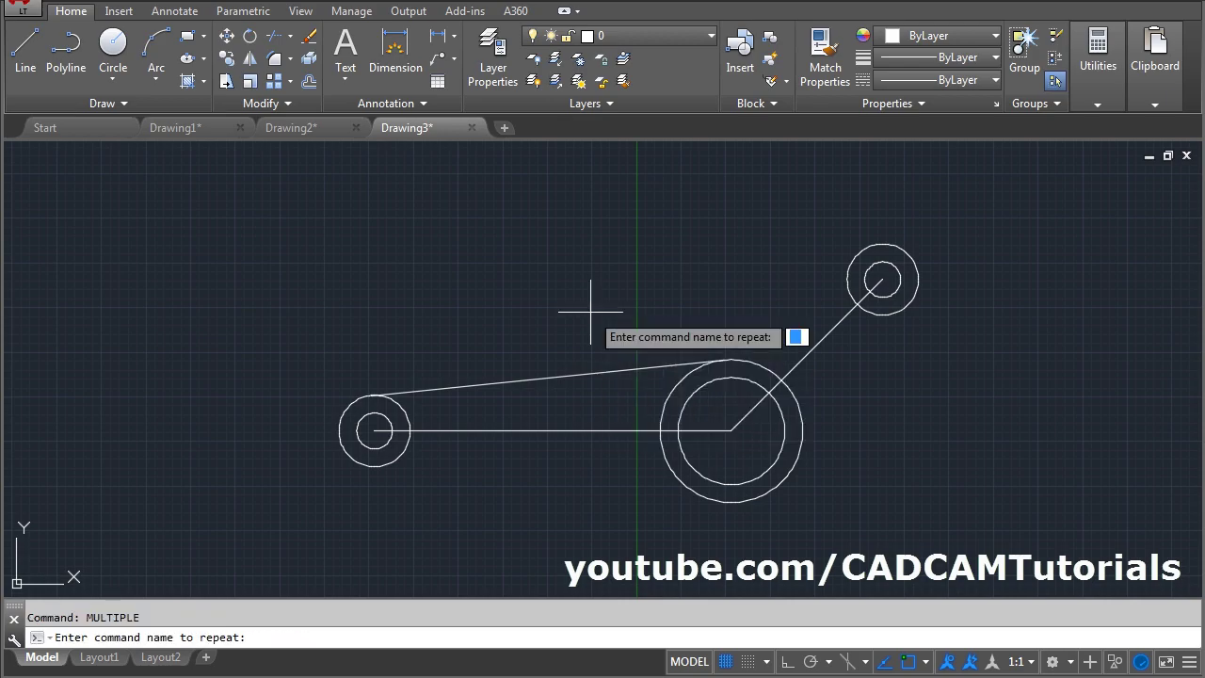
text(circle)
key(Return)
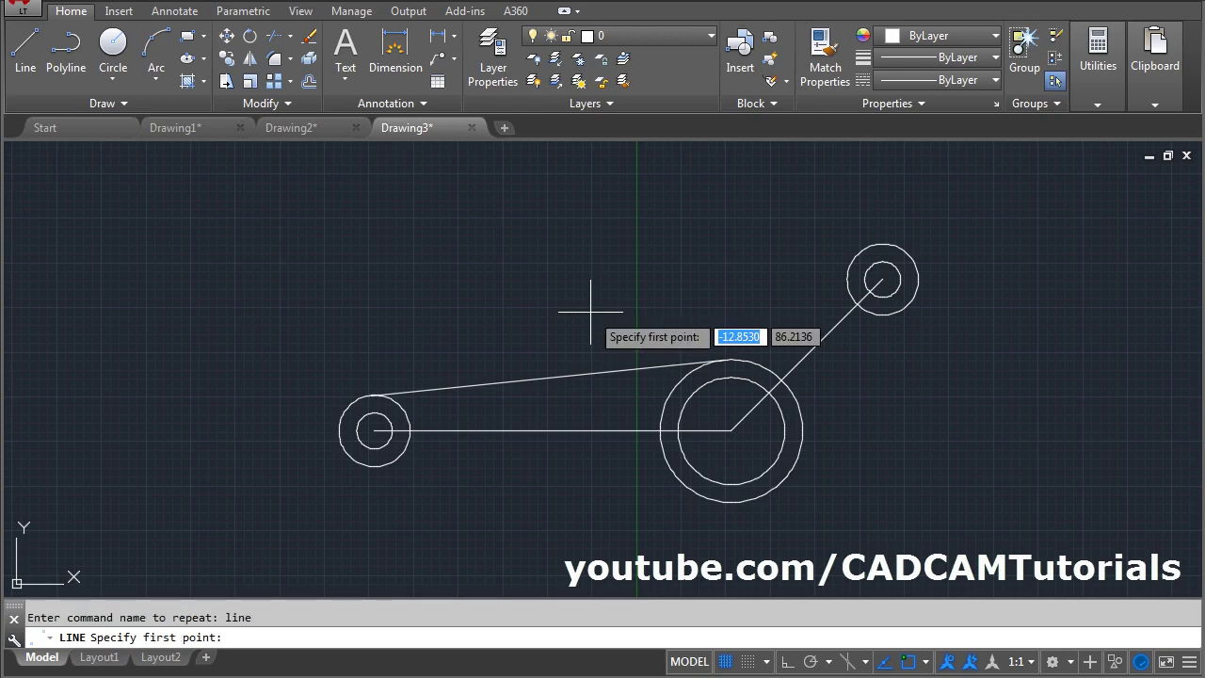
shift+right_click(313, 252)
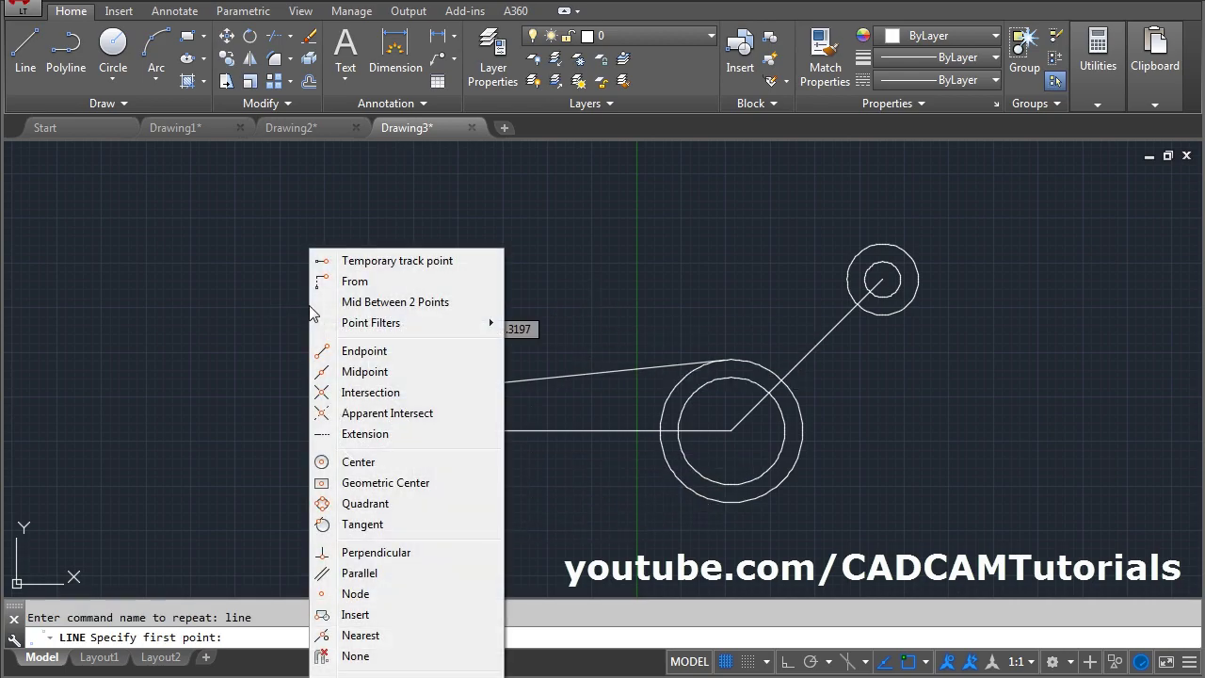
click(363, 524)
click(354, 469)
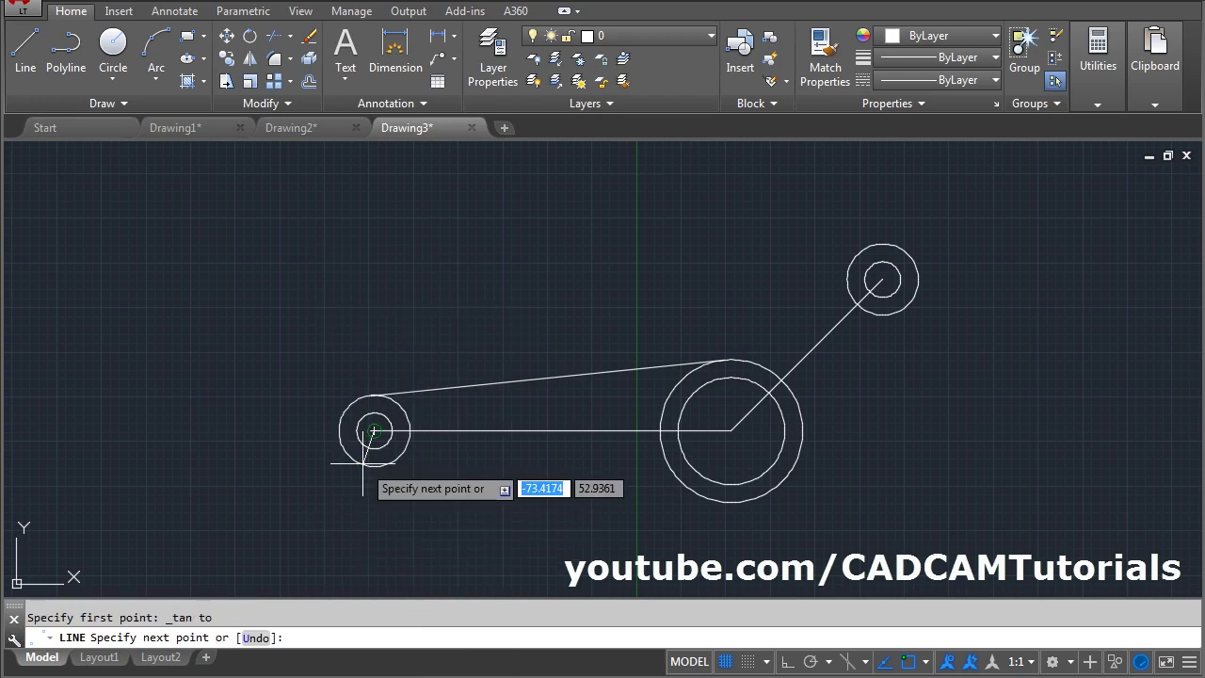
shift+right_click(505, 513)
click(536, 331)
click(726, 526)
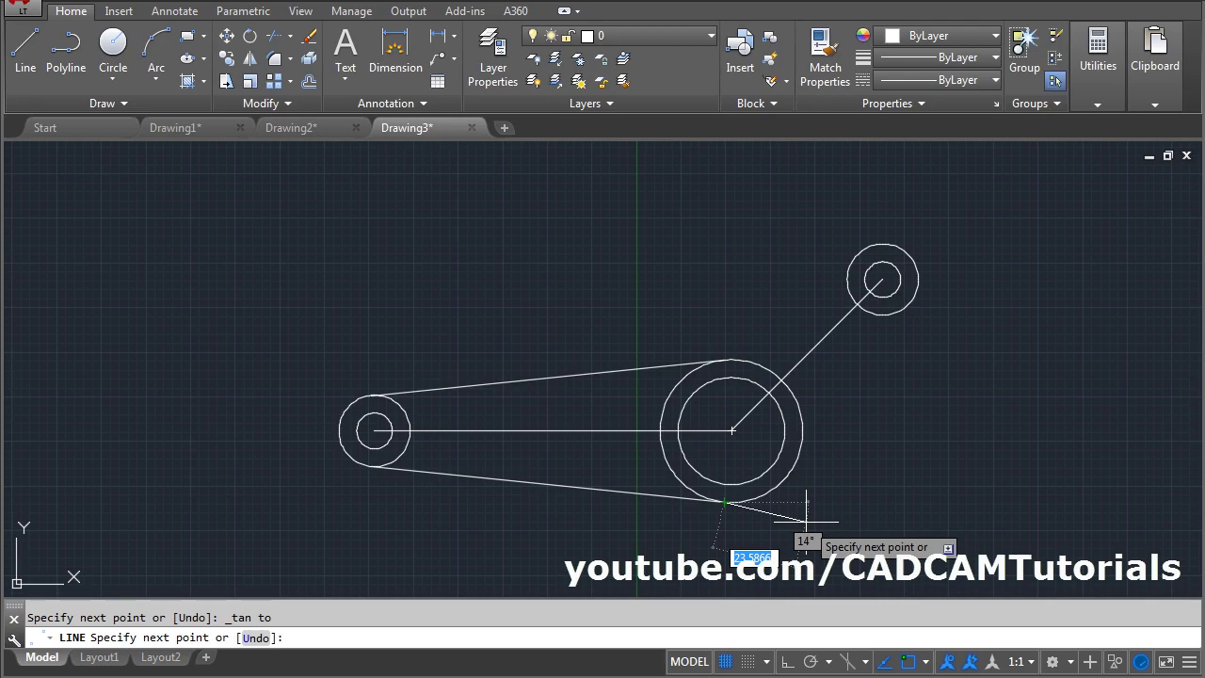
key(Return)
key(Return)
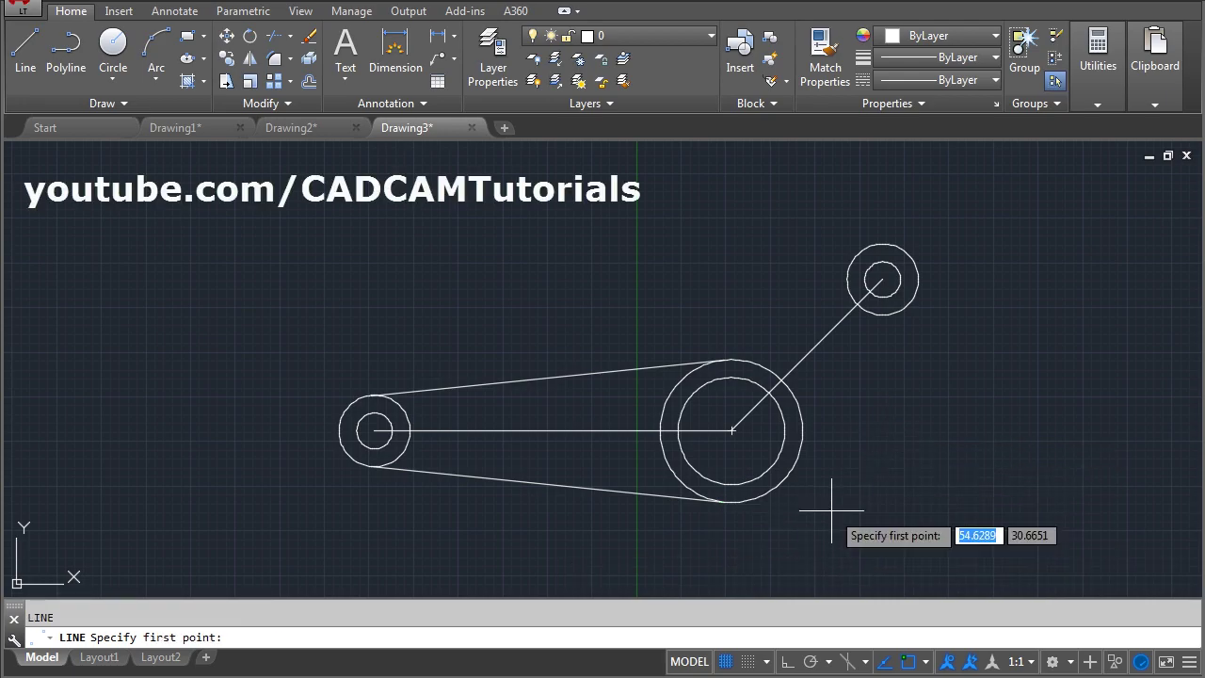
Turn off Center in the running object snap modes
click(927, 661)
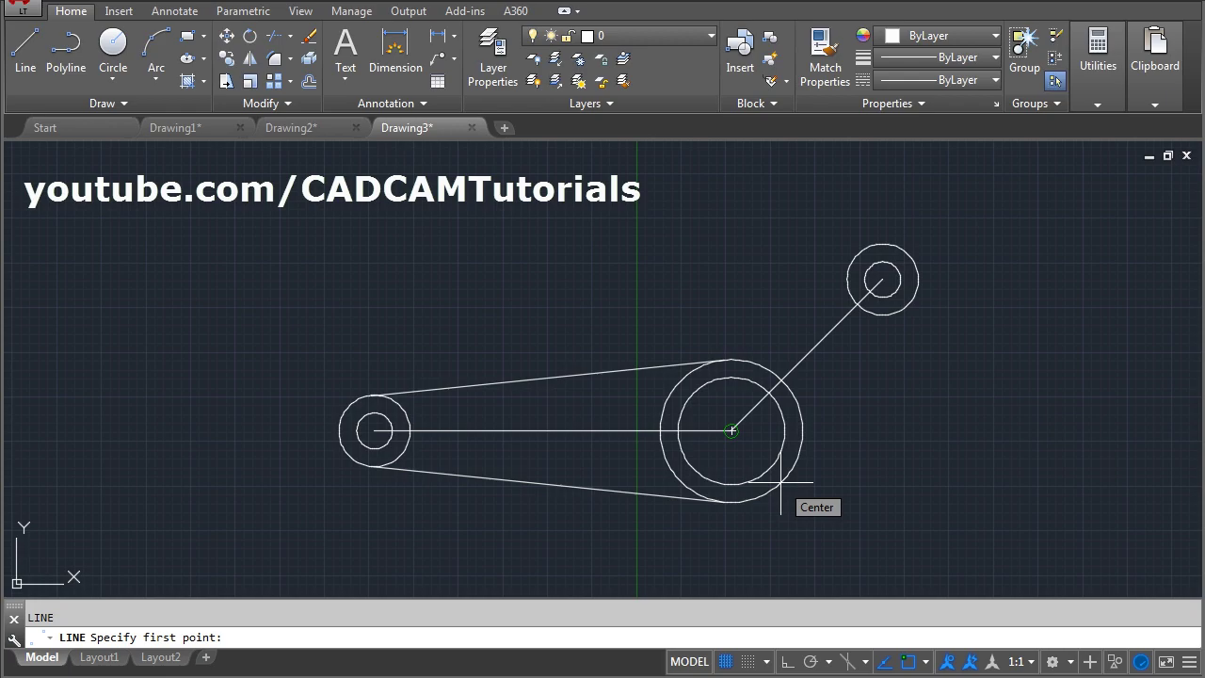
click(926, 662)
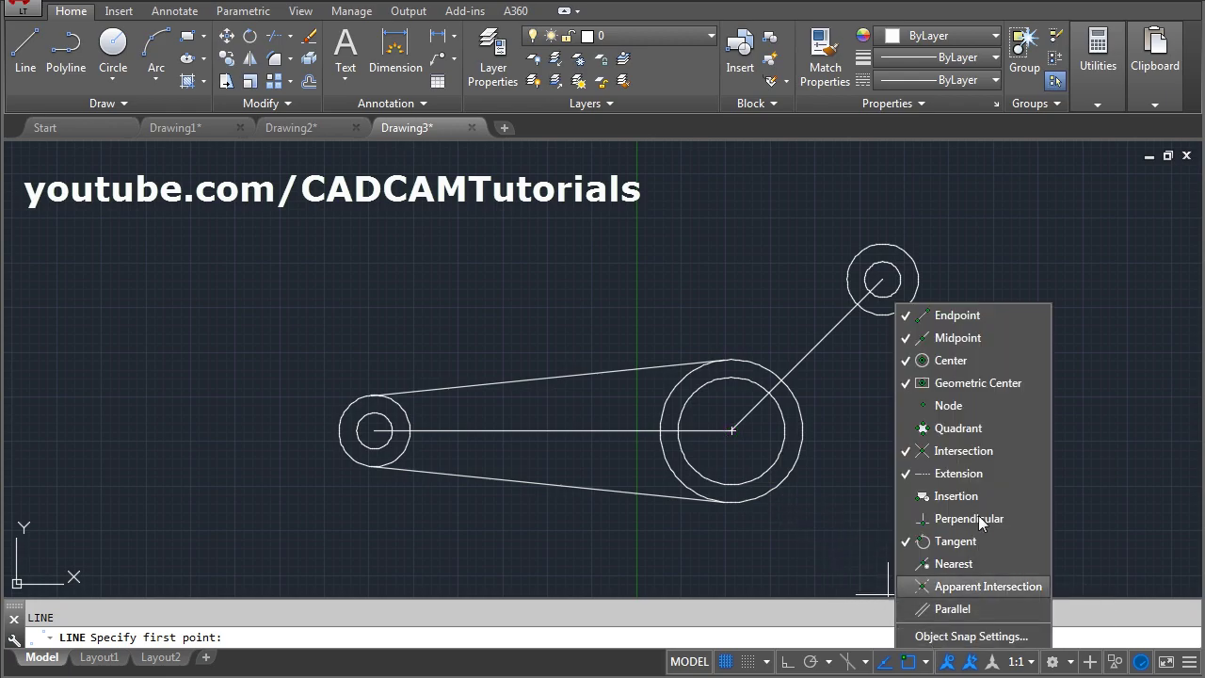
click(954, 360)
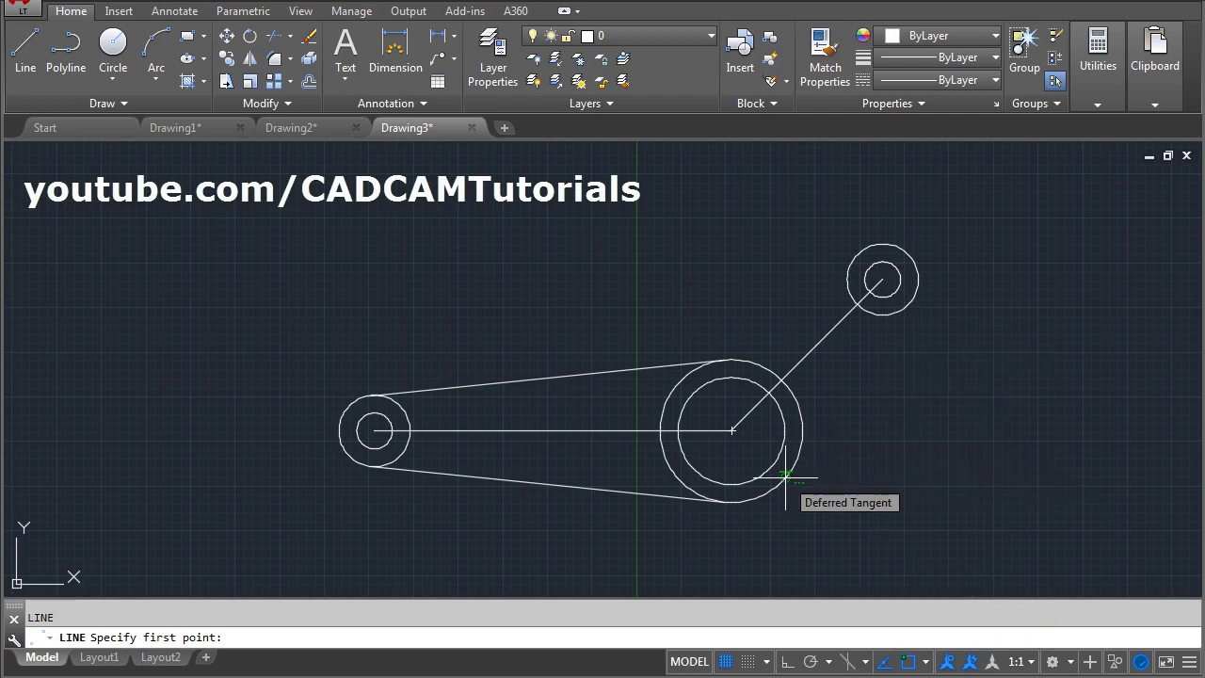
Draw two tangent lines from the R20 circle to the upper-right R10 circle, then zoom extents
click(784, 478)
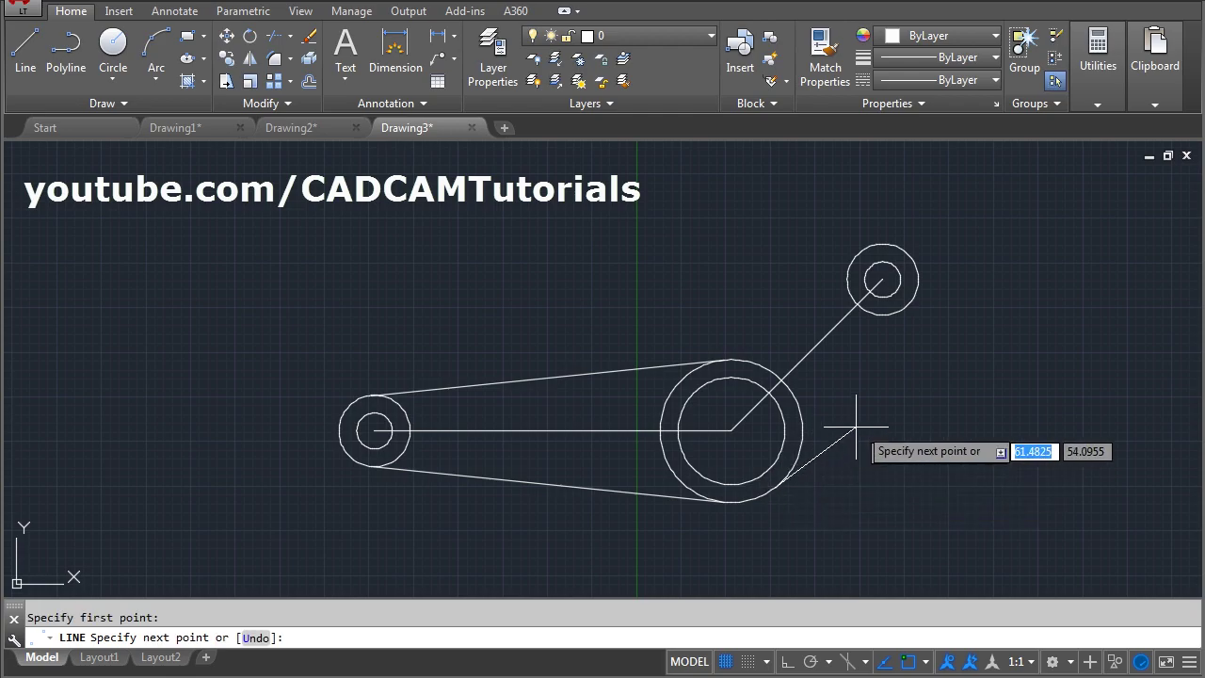
click(895, 309)
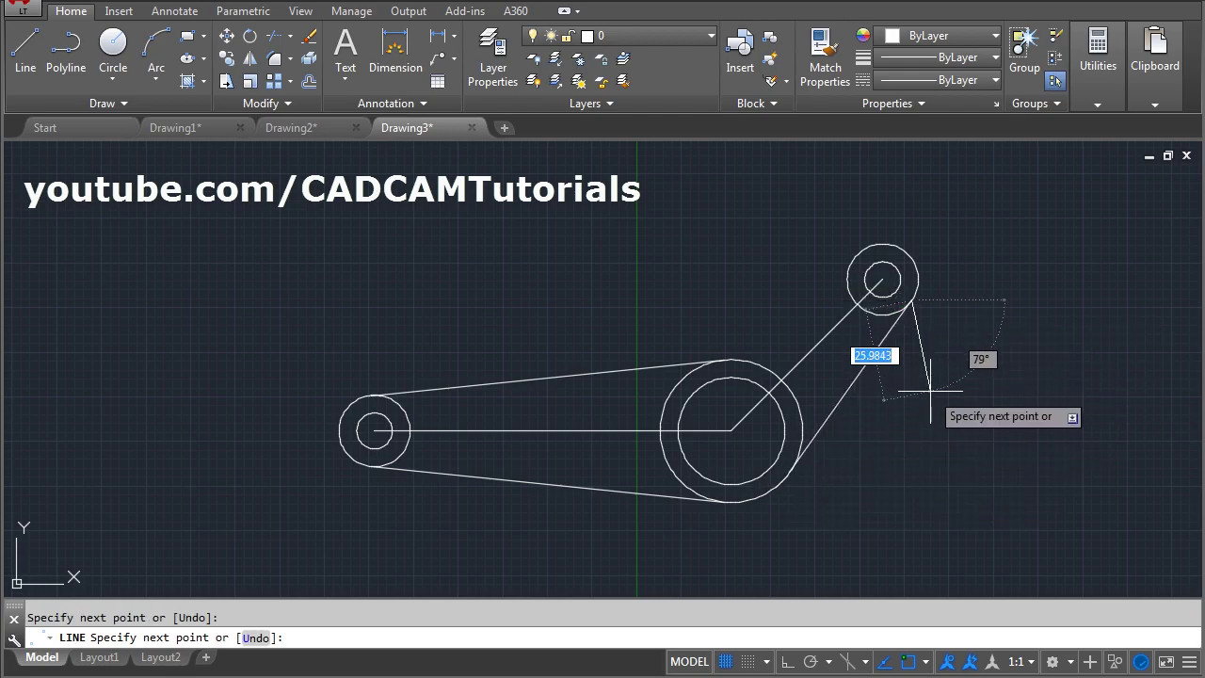
key(Return)
key(Return)
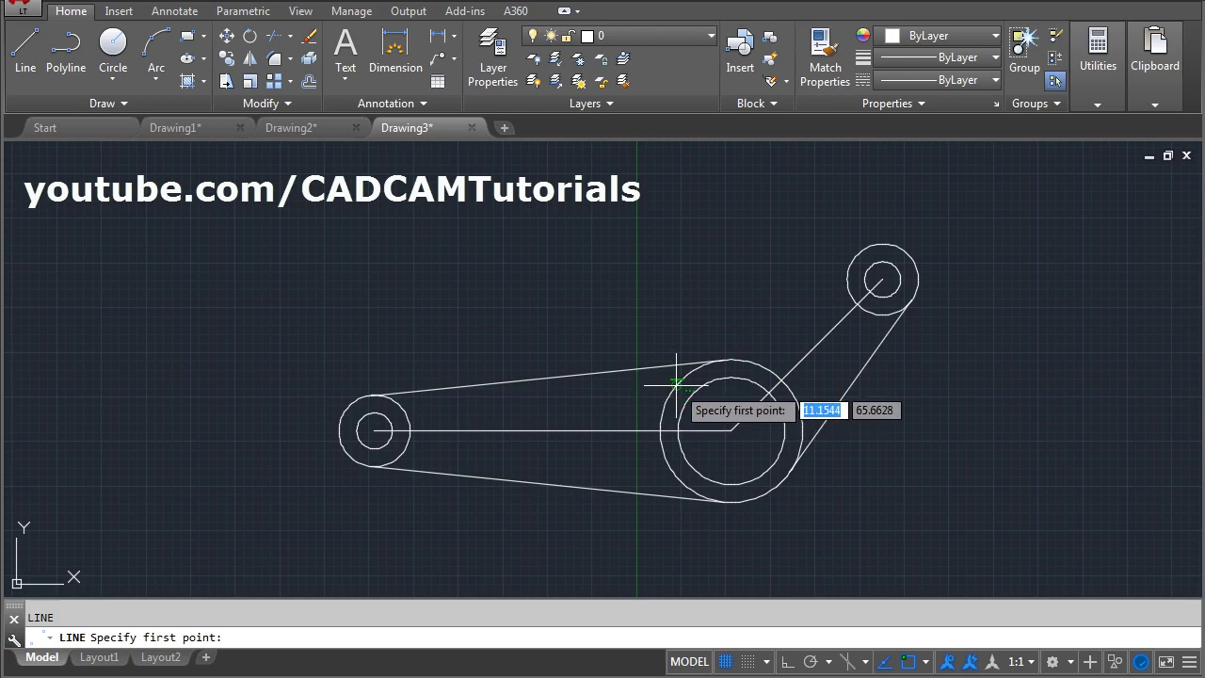
click(729, 362)
click(858, 250)
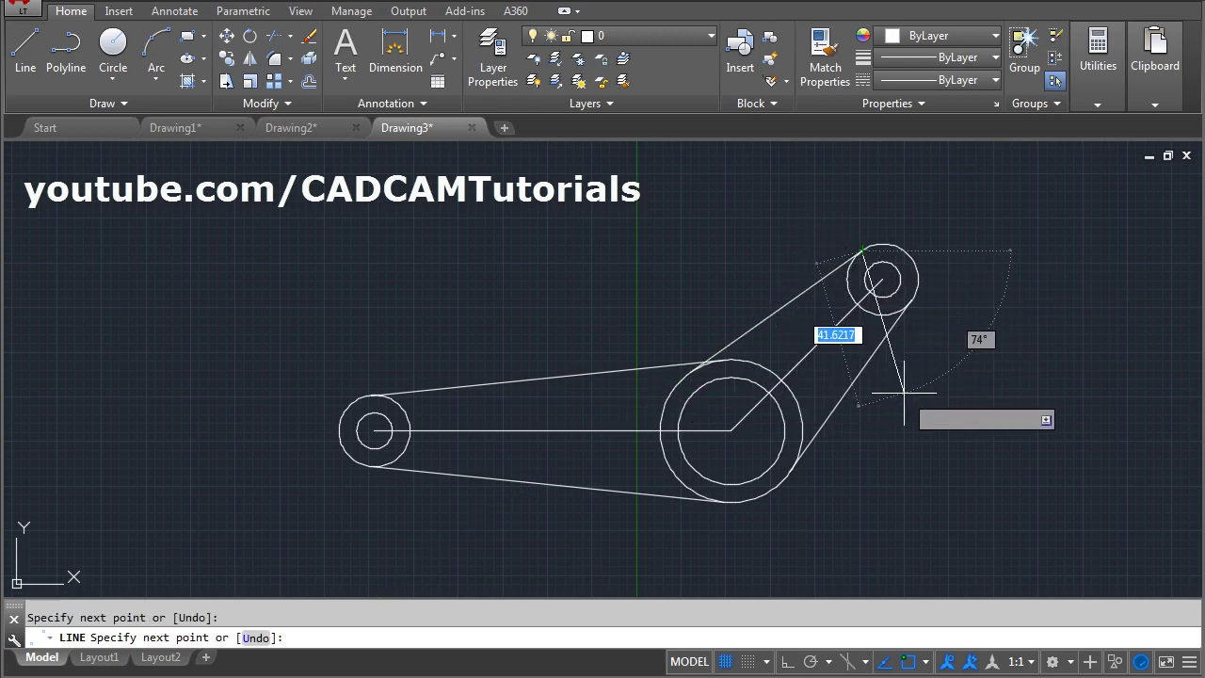
key(Return)
key(Return)
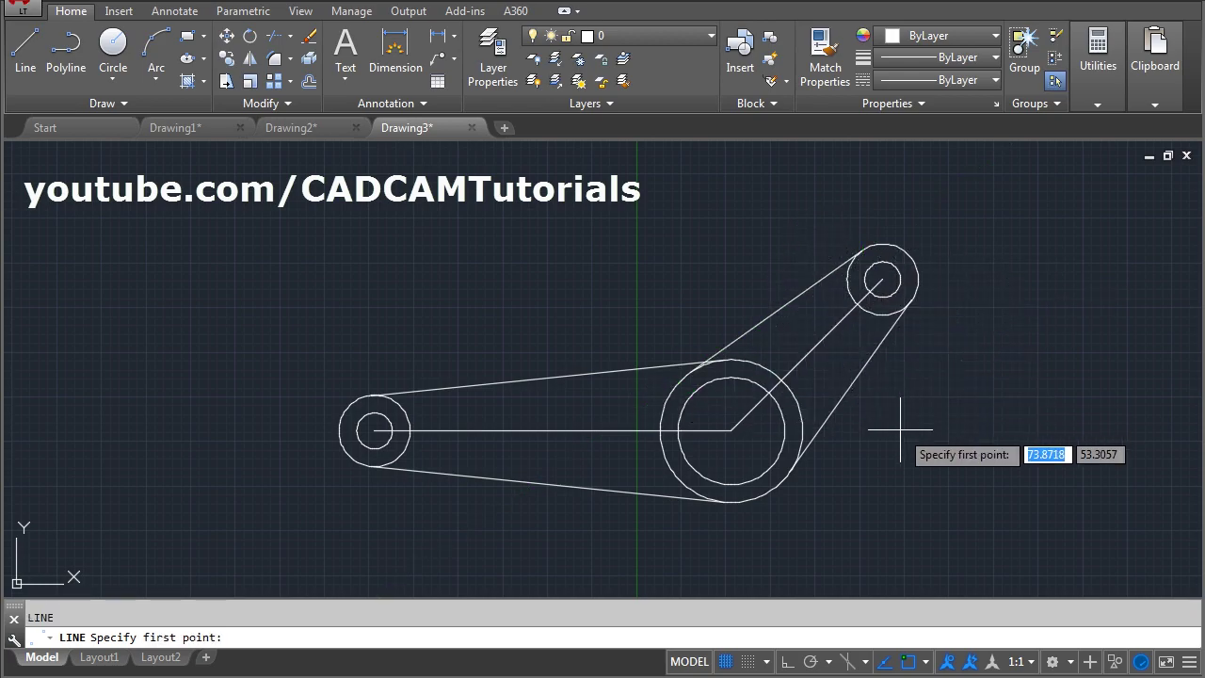
key(Escape)
middle_click(910, 461)
middle_click(910, 461)
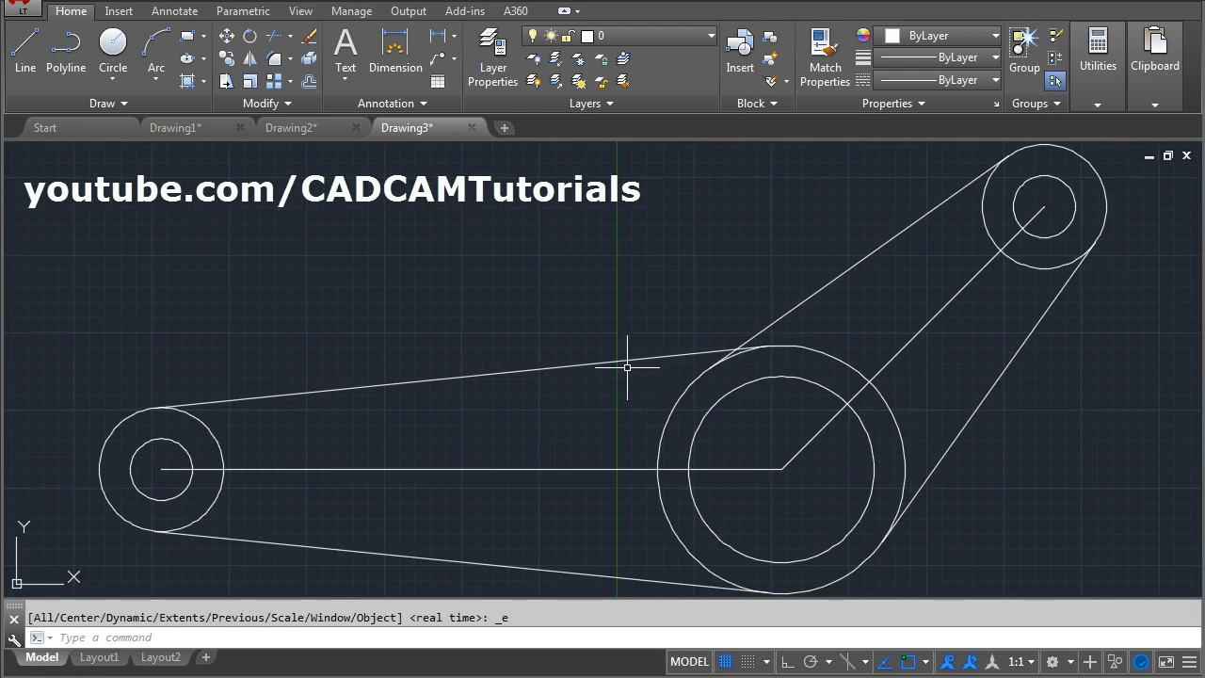